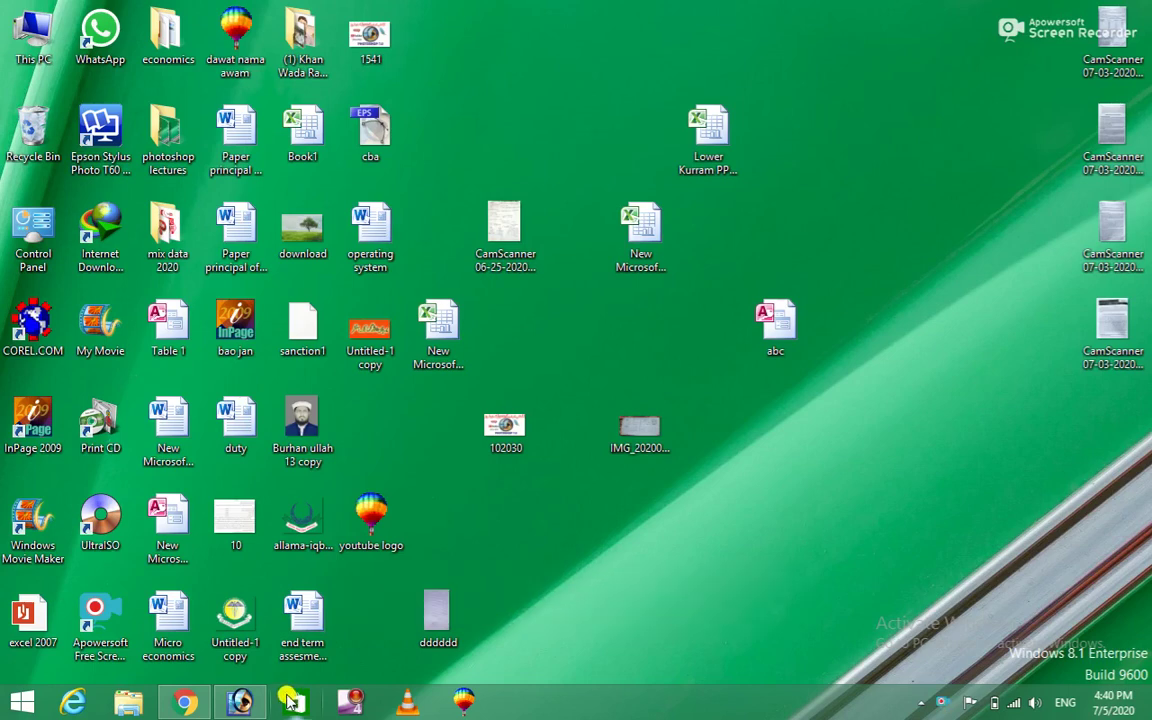
# - Restore the Photoshop window from the taskbar and start a new document
pyautogui.click(250, 704)
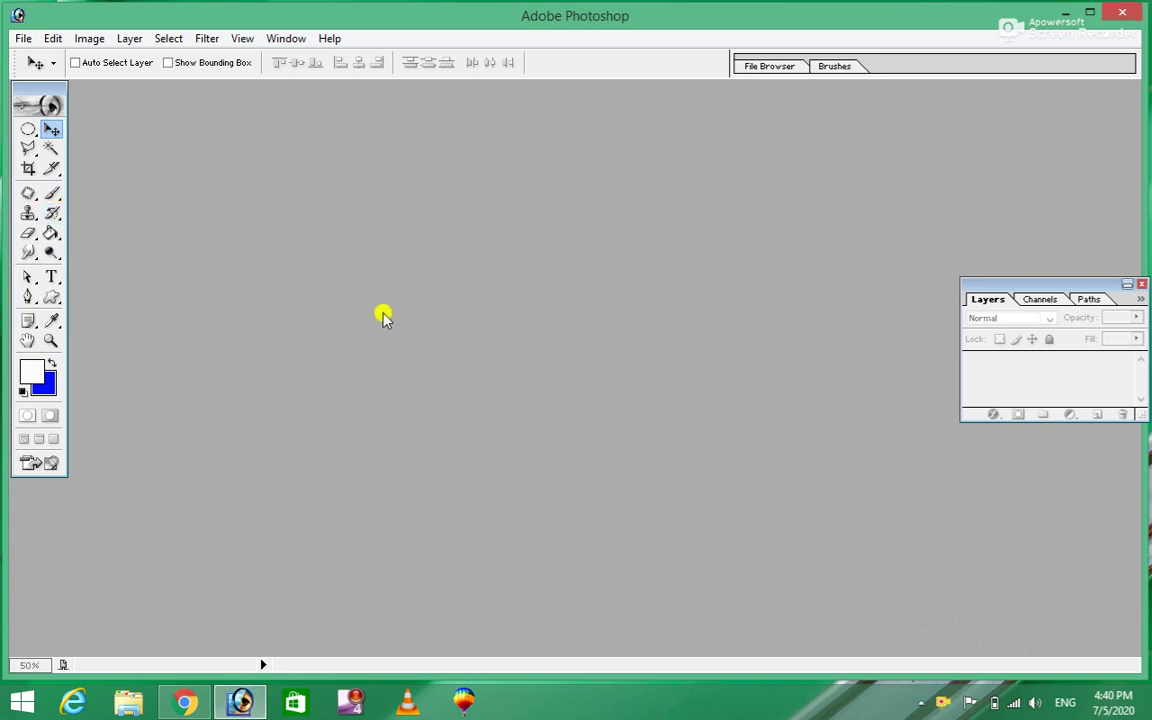
pyautogui.hotkey('ctrl', 'n')
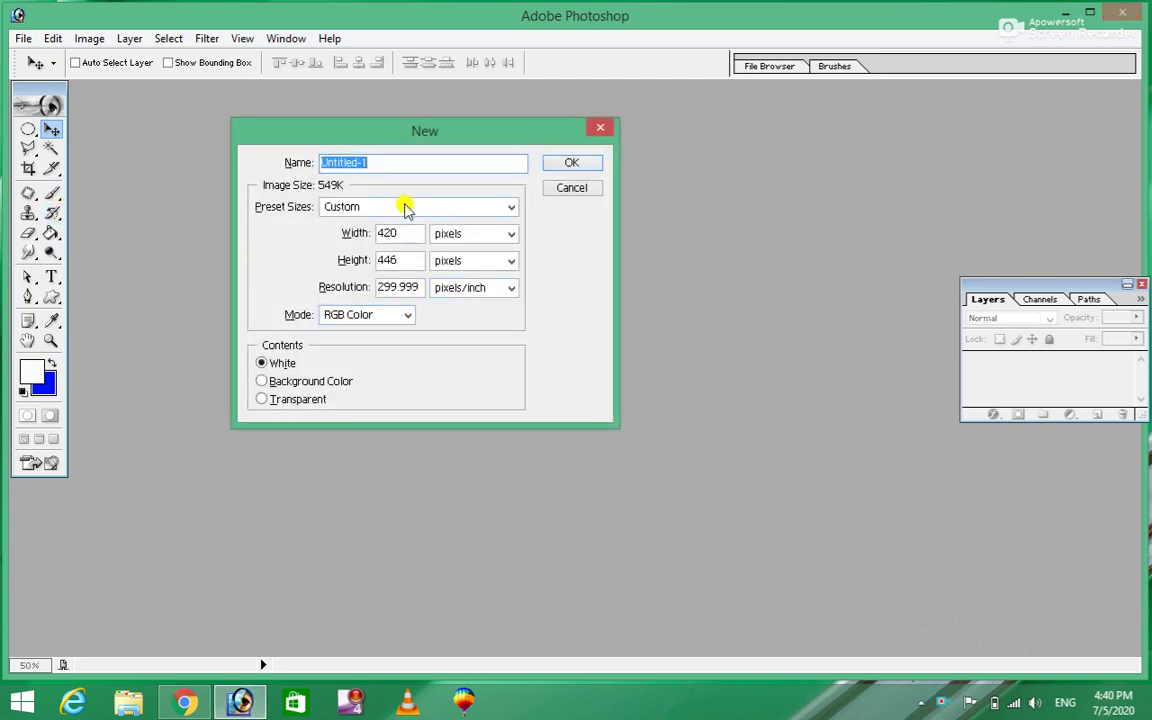
# - Create a Letter-size document, maximize its window and zoom to 50%
pyautogui.click(405, 205)
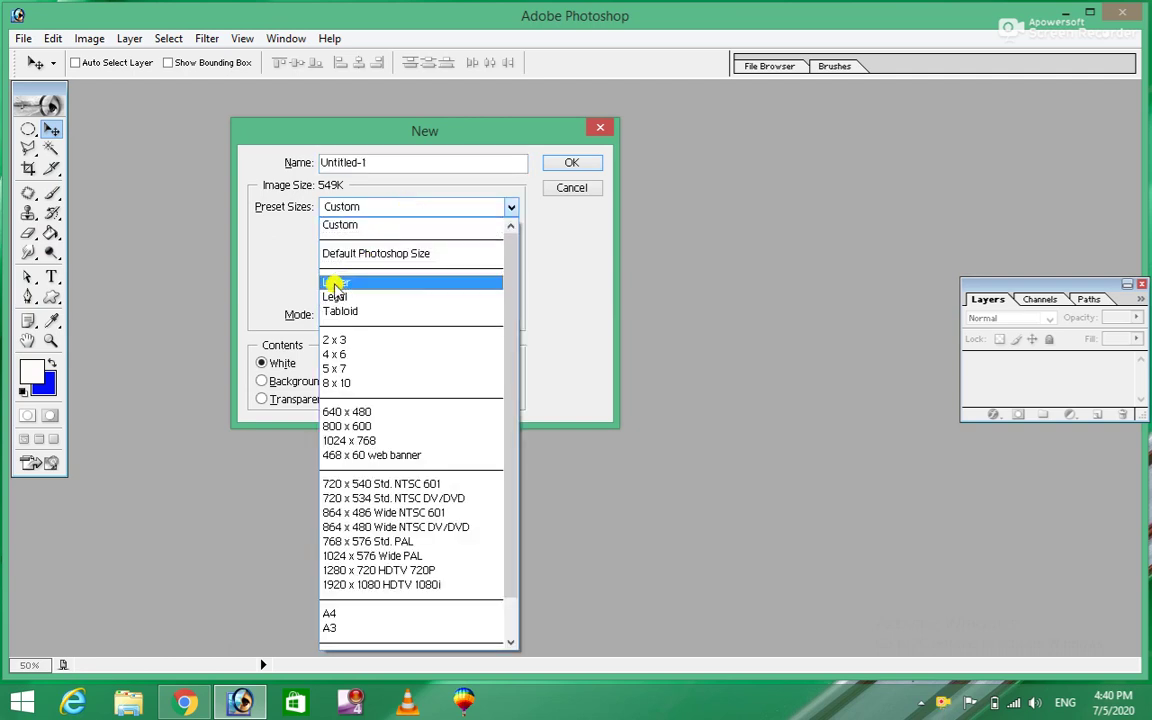
pyautogui.click(336, 285)
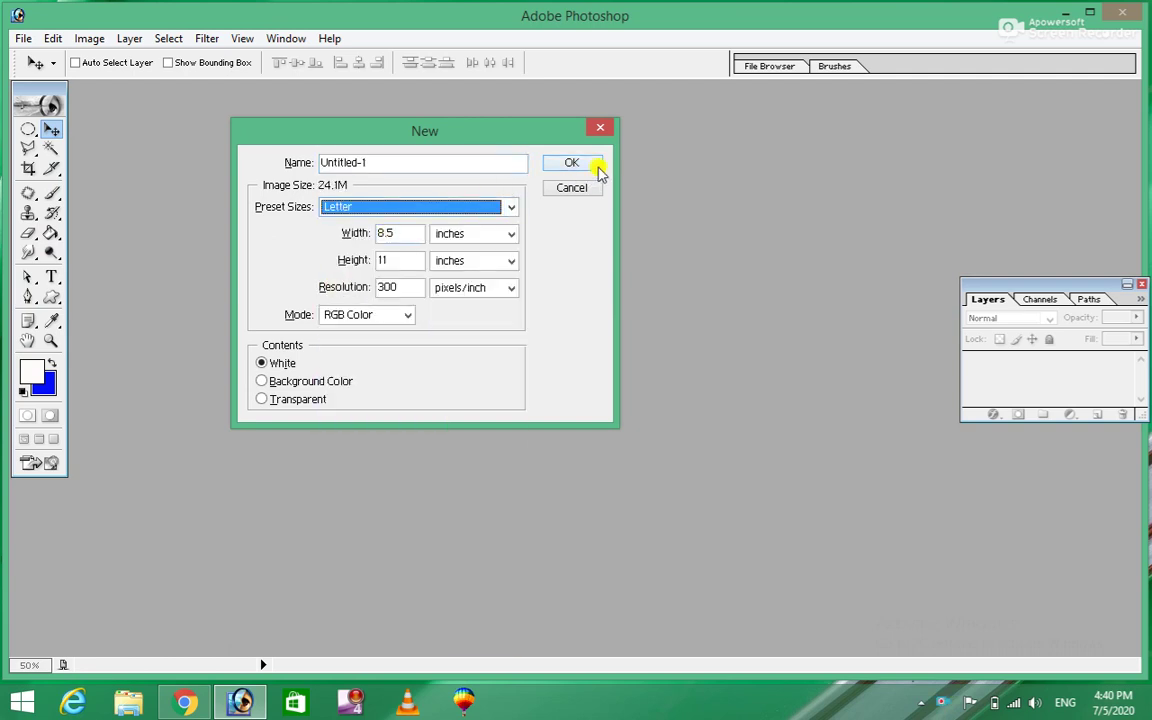
pyautogui.click(596, 168)
pyautogui.click(424, 98)
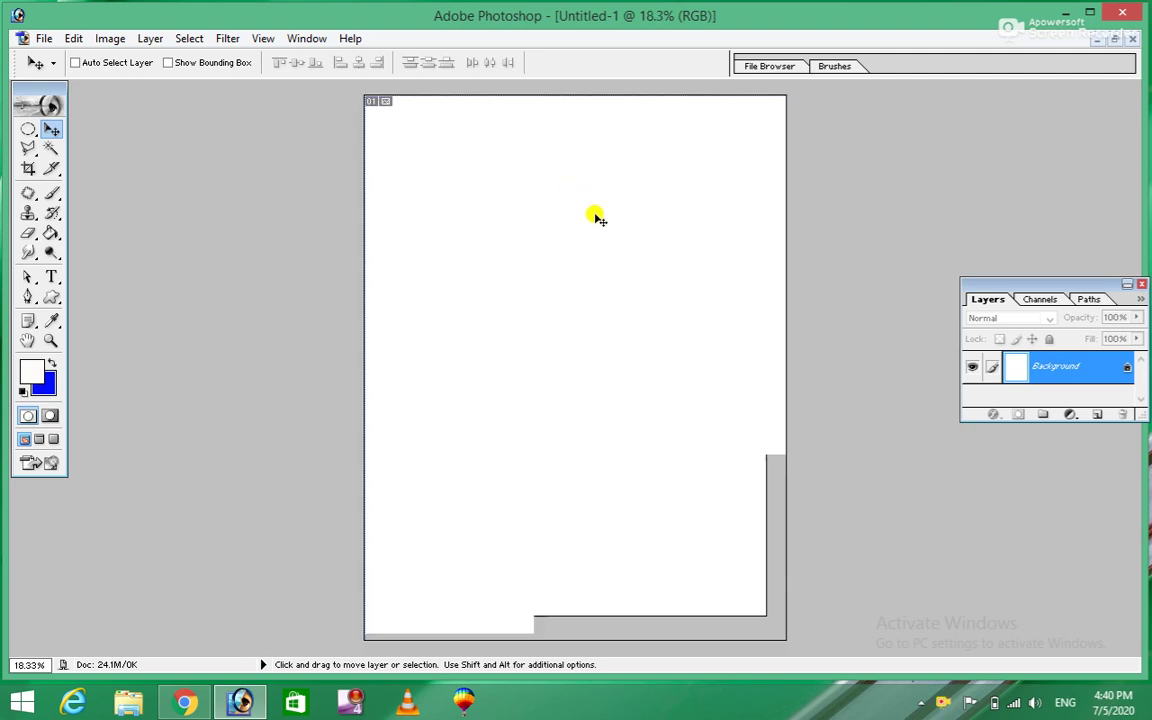
pyautogui.hotkey('ctrl', '+')
pyautogui.hotkey('ctrl', '+')
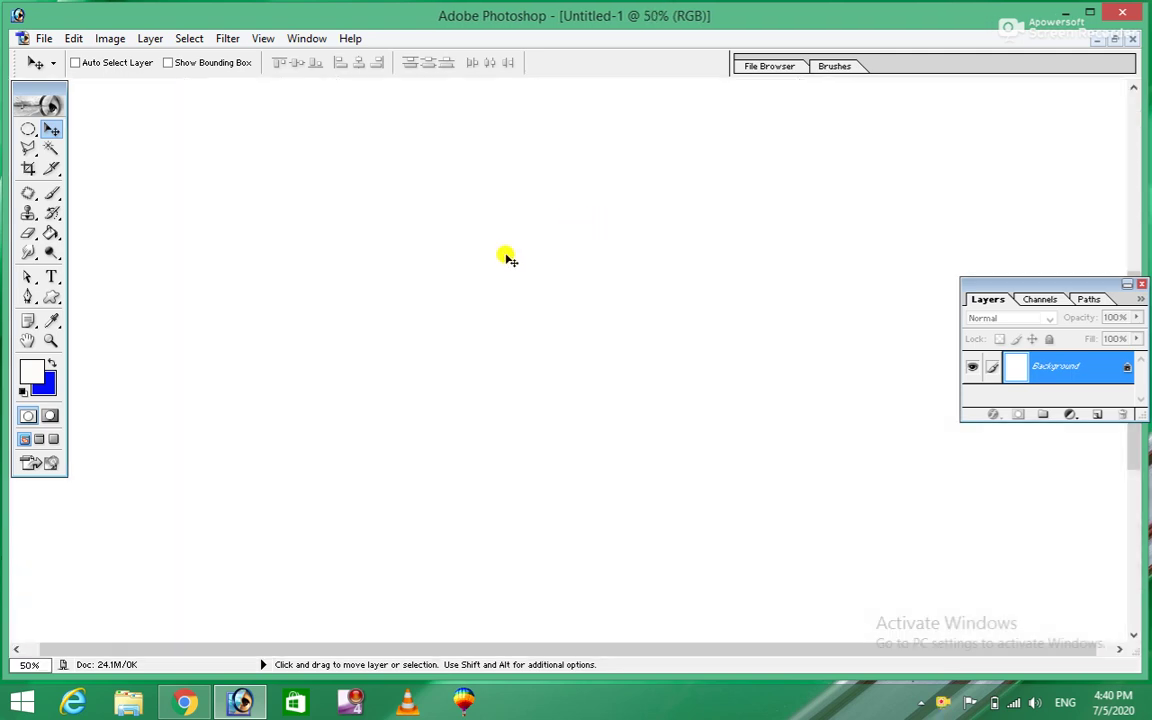
# - Add a 'Pakistan' text layer in black Arial Bold at about 107 pt
pyautogui.click(46, 278)
pyautogui.click(186, 470)
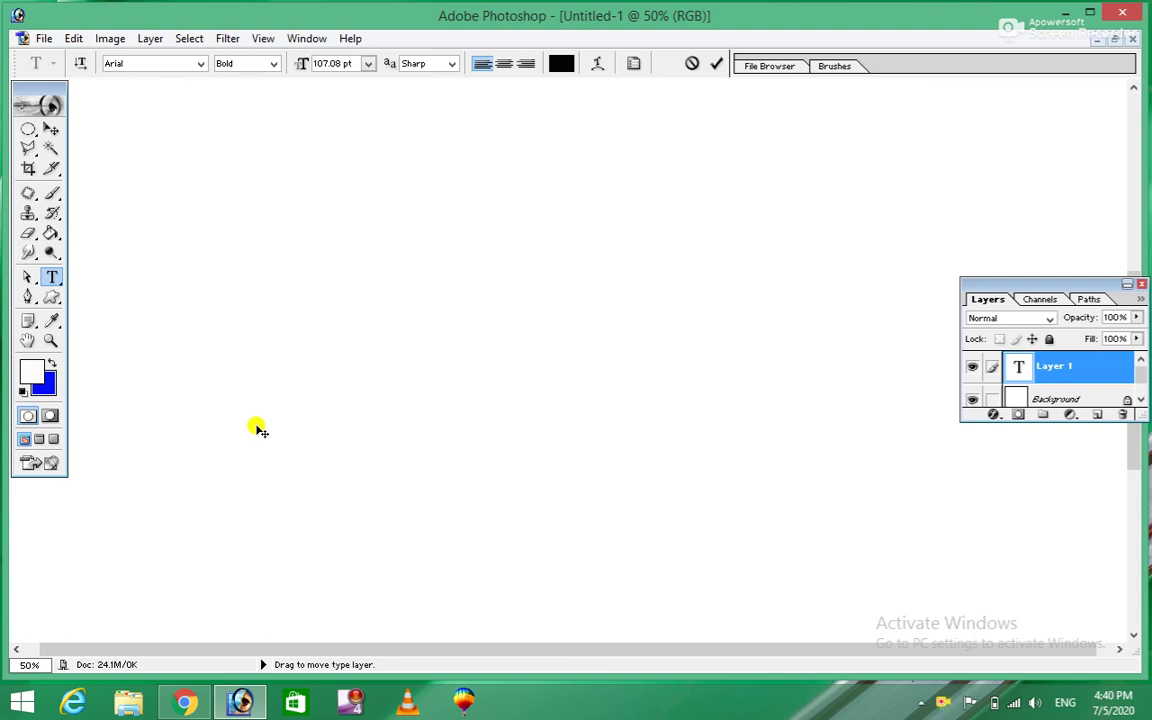
pyautogui.write("'")
pyautogui.write('a')
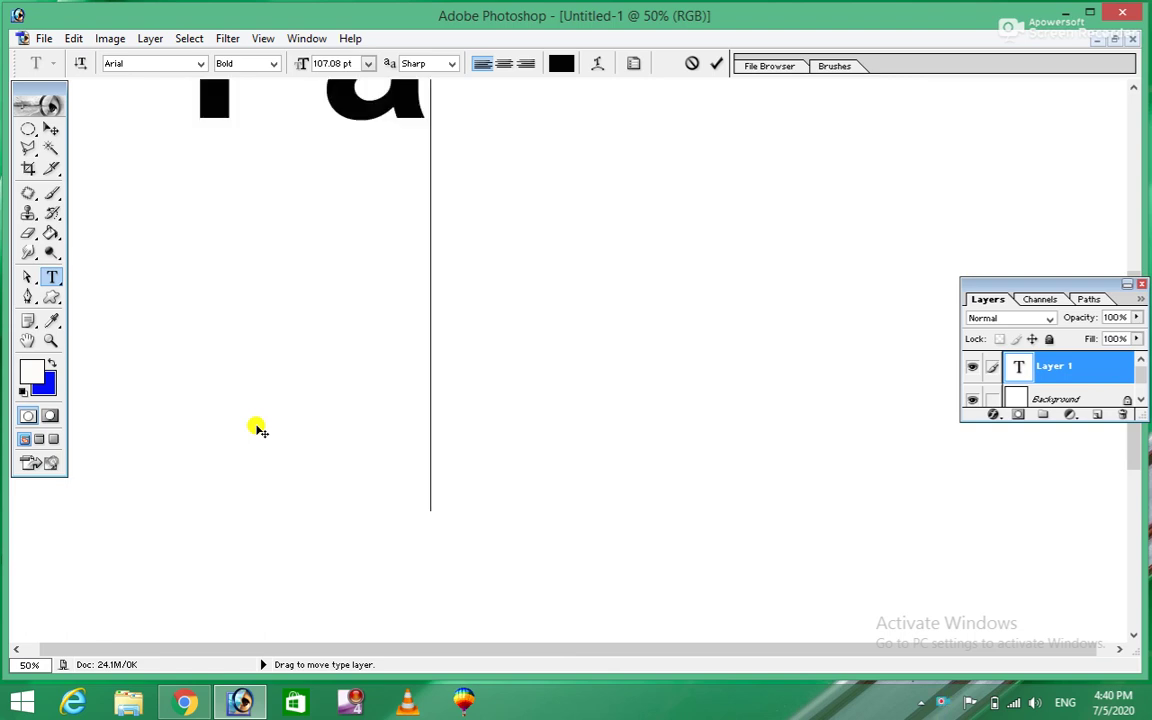
pyautogui.write('ristan')
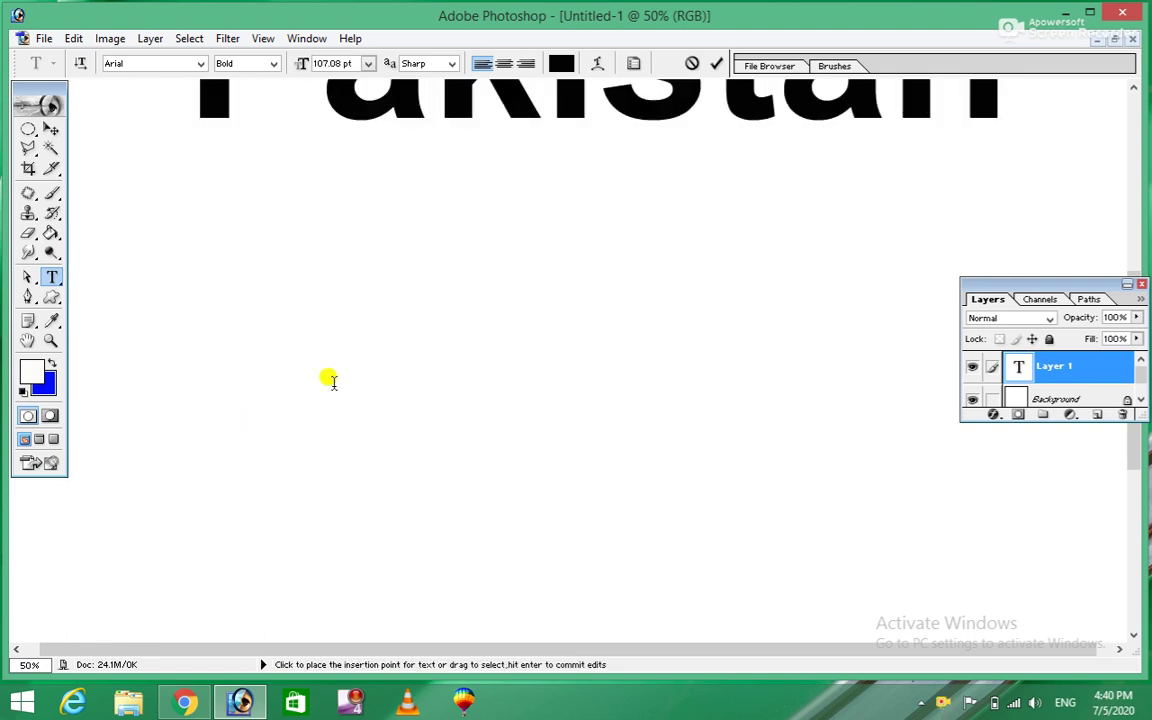
pyautogui.scroll(1, 1133, 456)
pyautogui.scroll(1, 1111, 442)
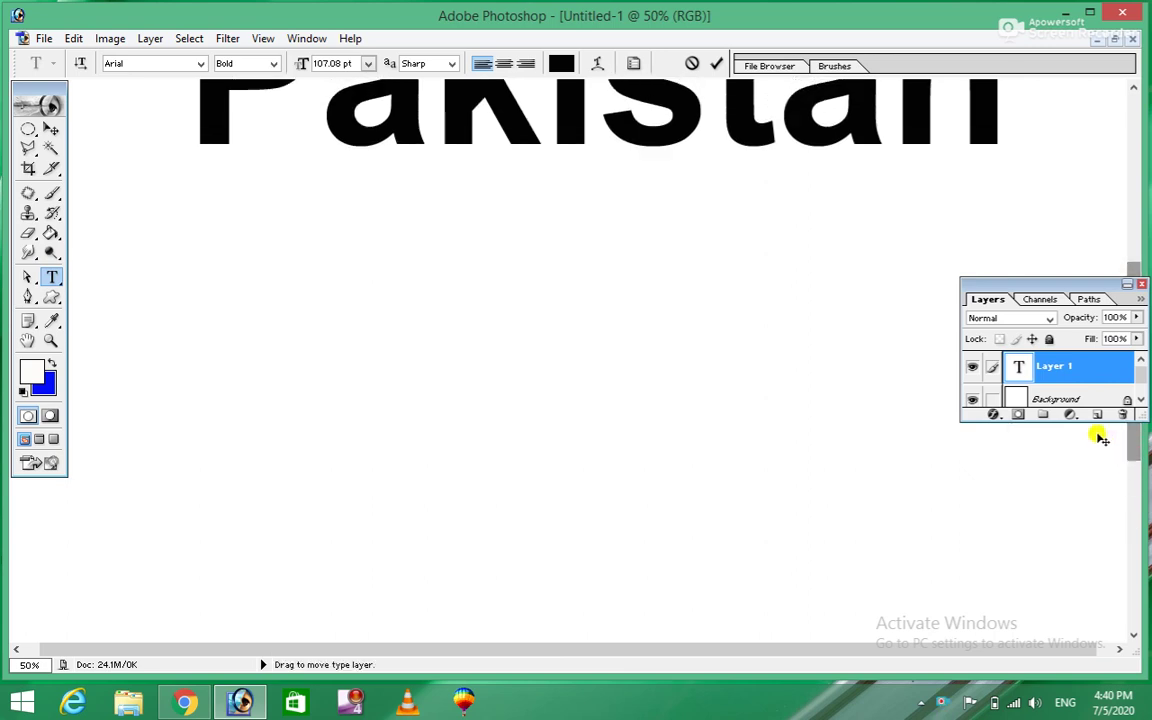
pyautogui.scroll(5, 1130, 250)
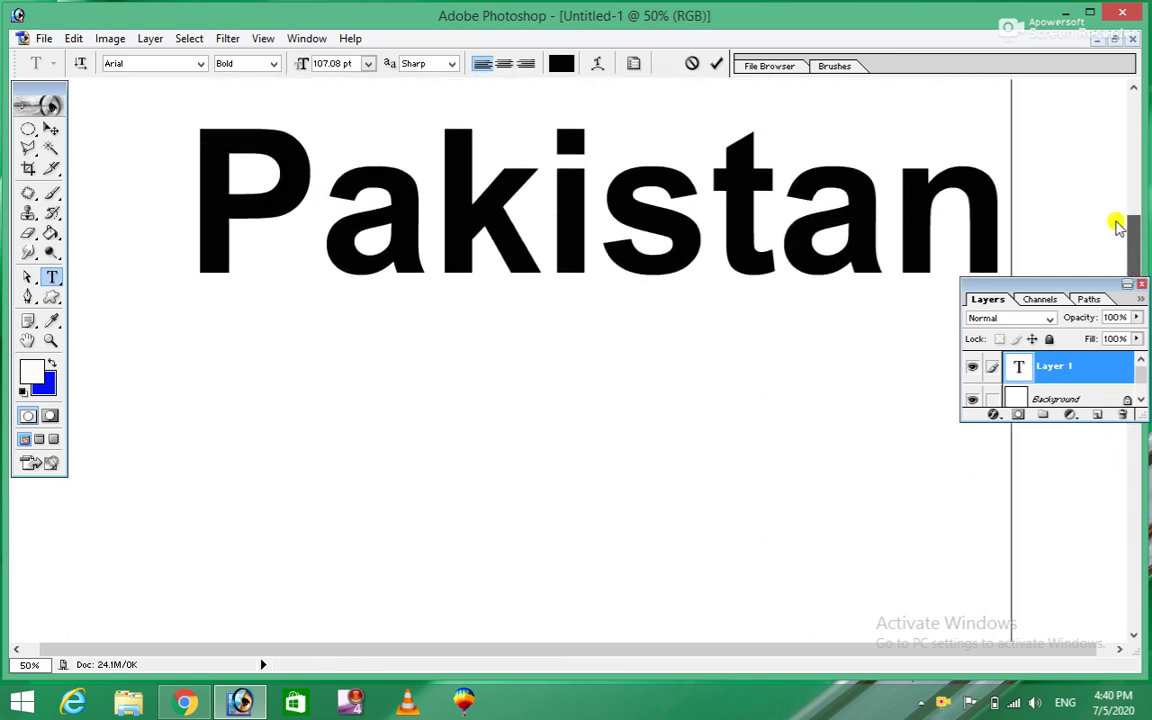
pyautogui.scroll(2, 1131, 218)
pyautogui.scroll(1, 1131, 226)
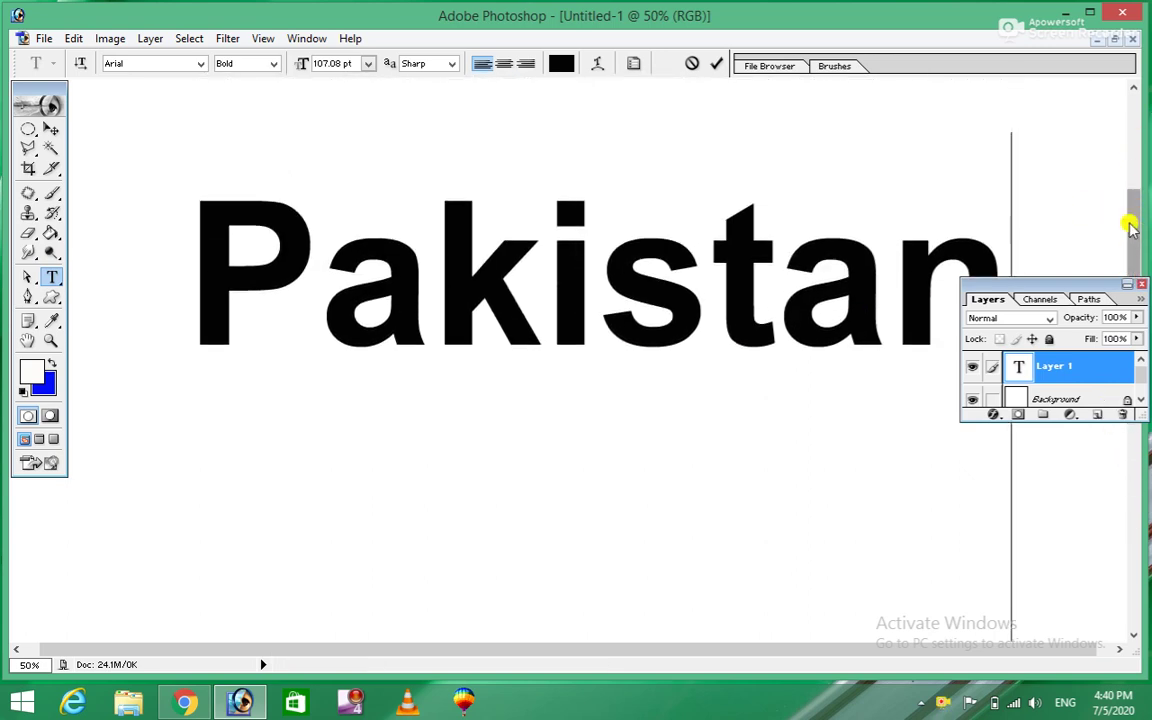
pyautogui.scroll(2, 930, 300)
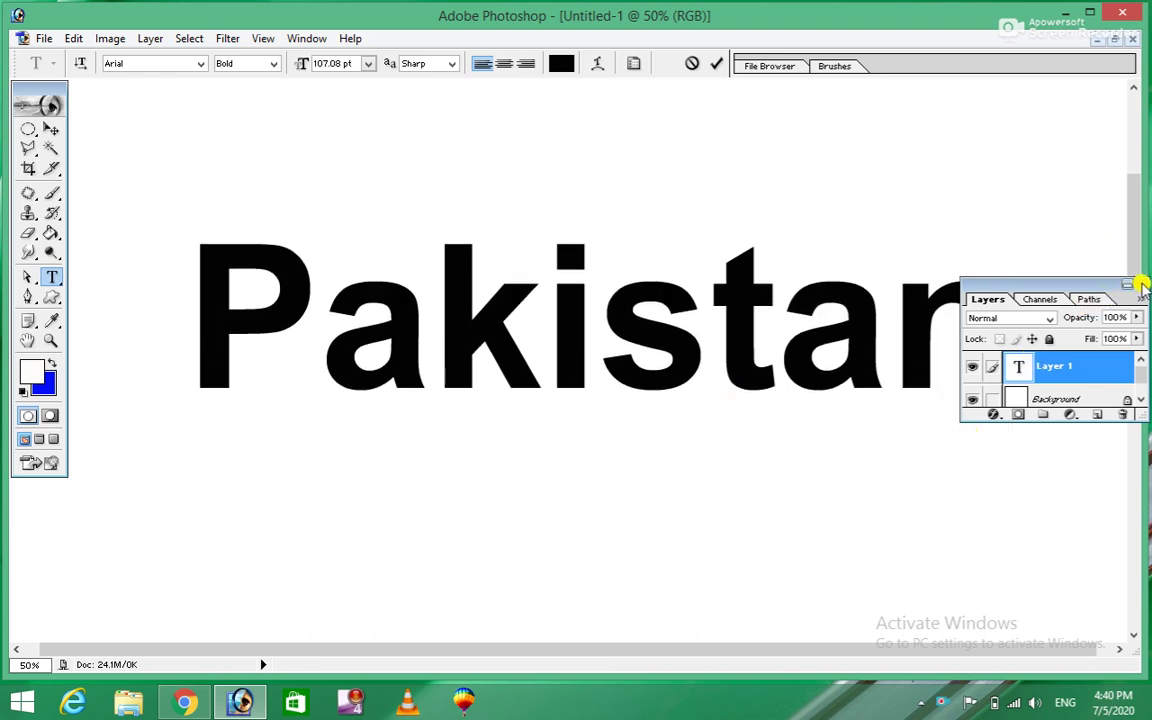
# - Close the Layers panel, review the Character settings, and commit the text
pyautogui.click(1141, 284)
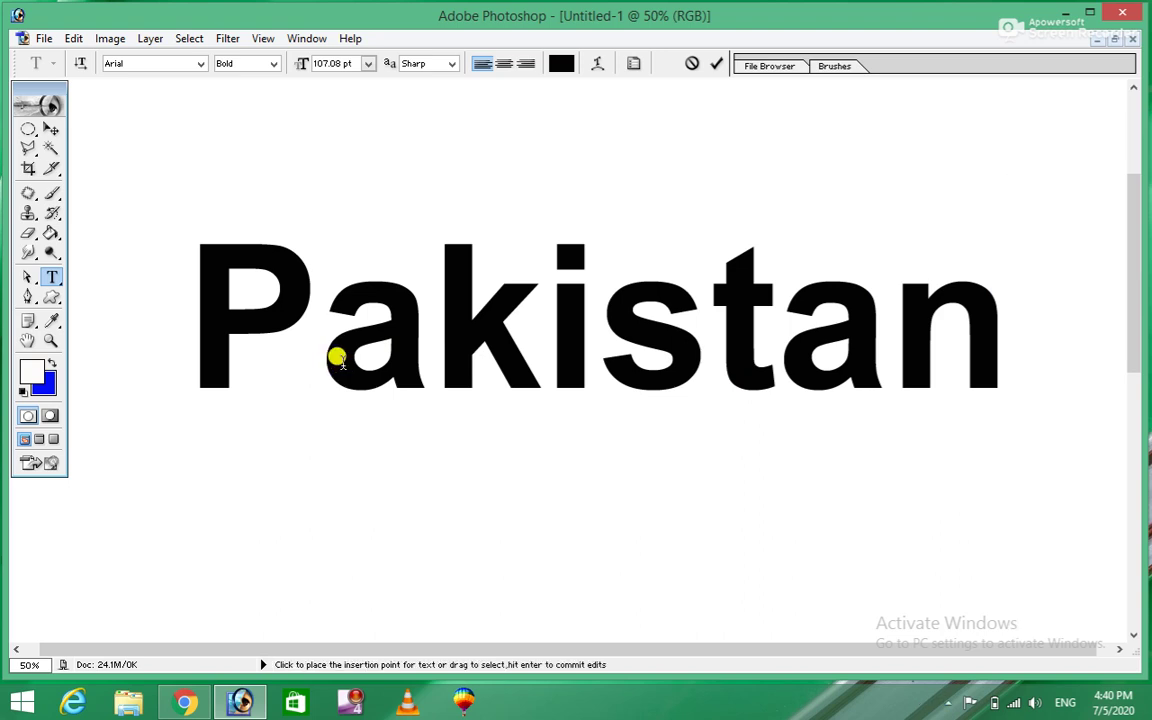
pyautogui.hotkey('ctrl', 't')
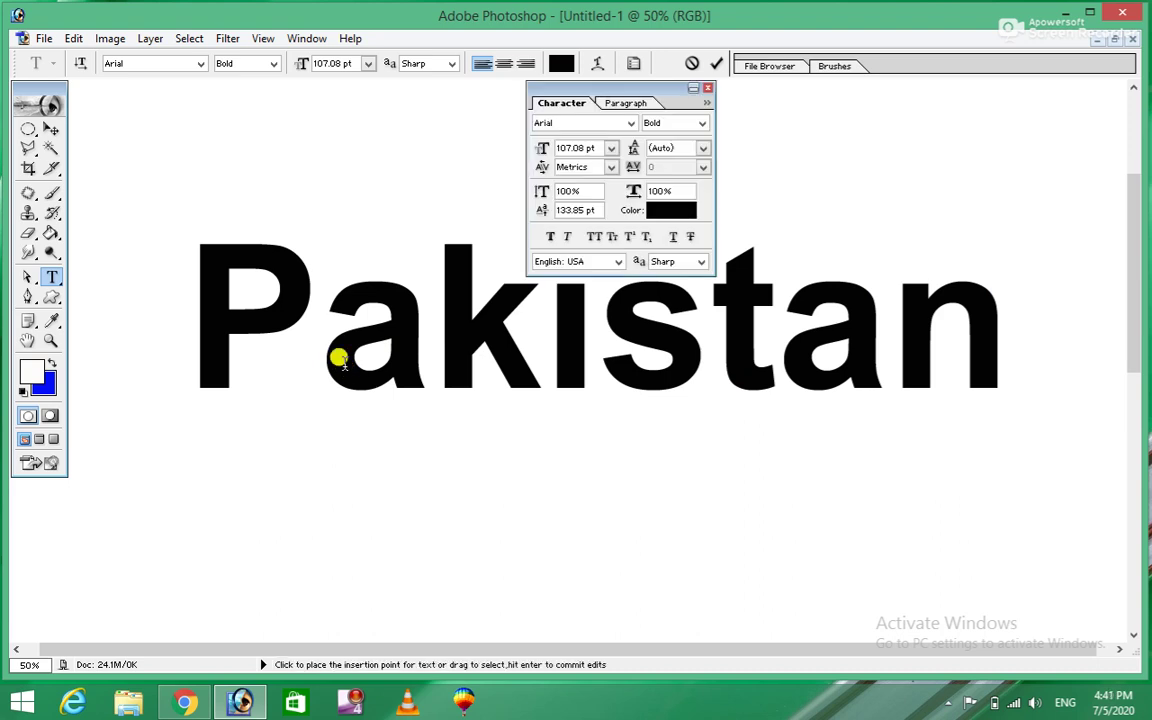
pyautogui.click(707, 88)
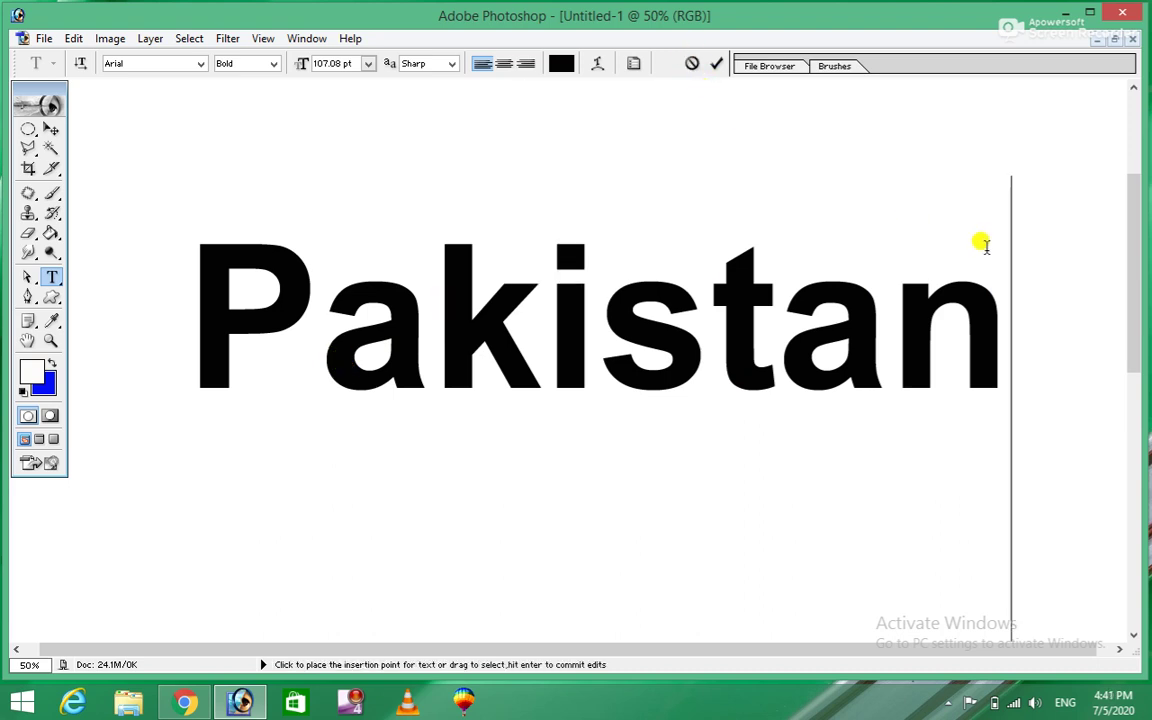
pyautogui.hotkey('ctrl', 't')
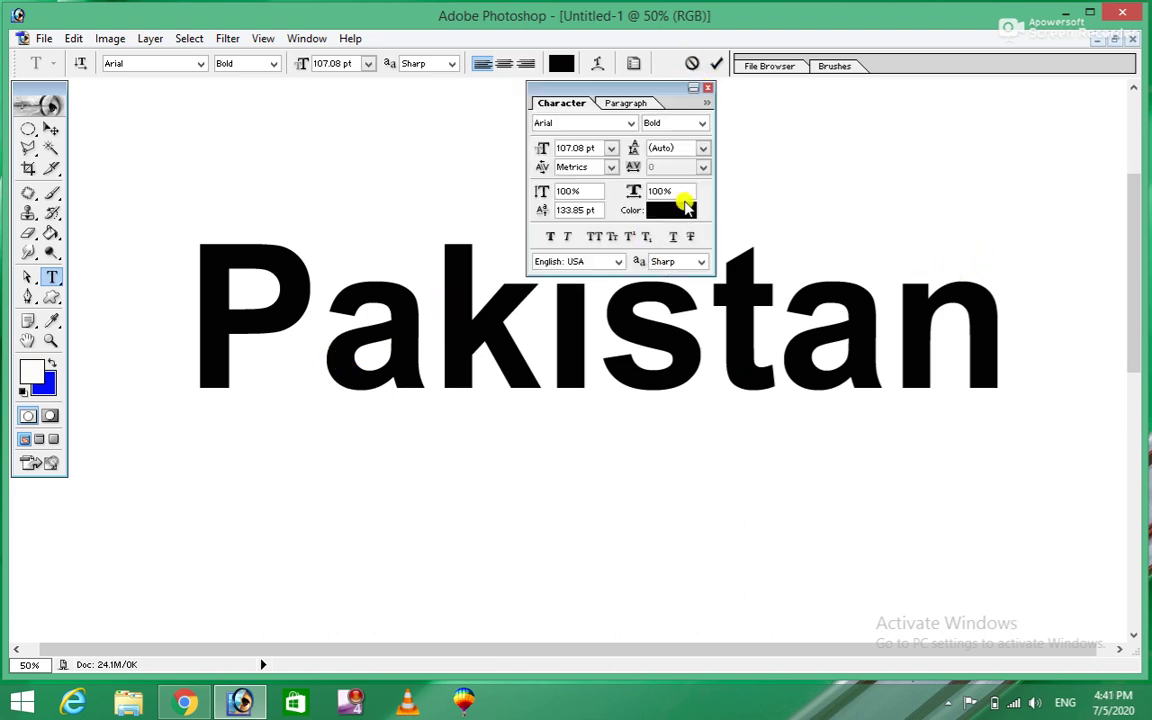
pyautogui.click(712, 90)
pyautogui.click(51, 129)
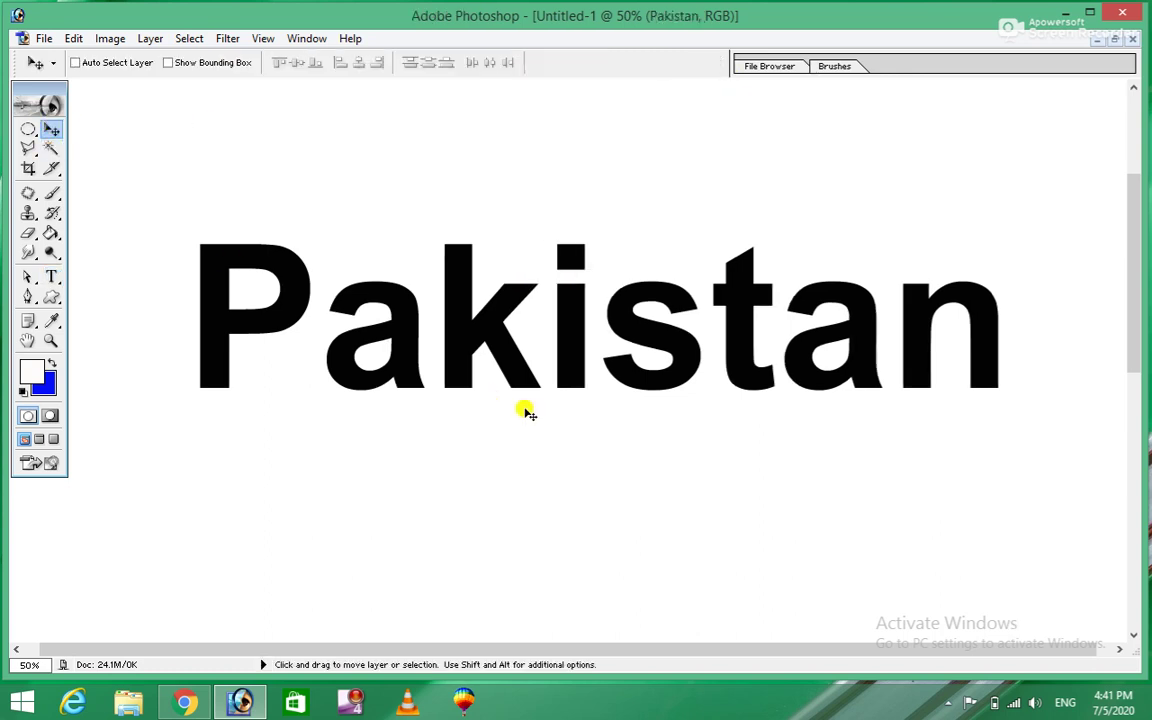
# - Duplicate the Pakistan layer and nudge the copy slightly upward
pyautogui.hotkey('ctrl', 'j')
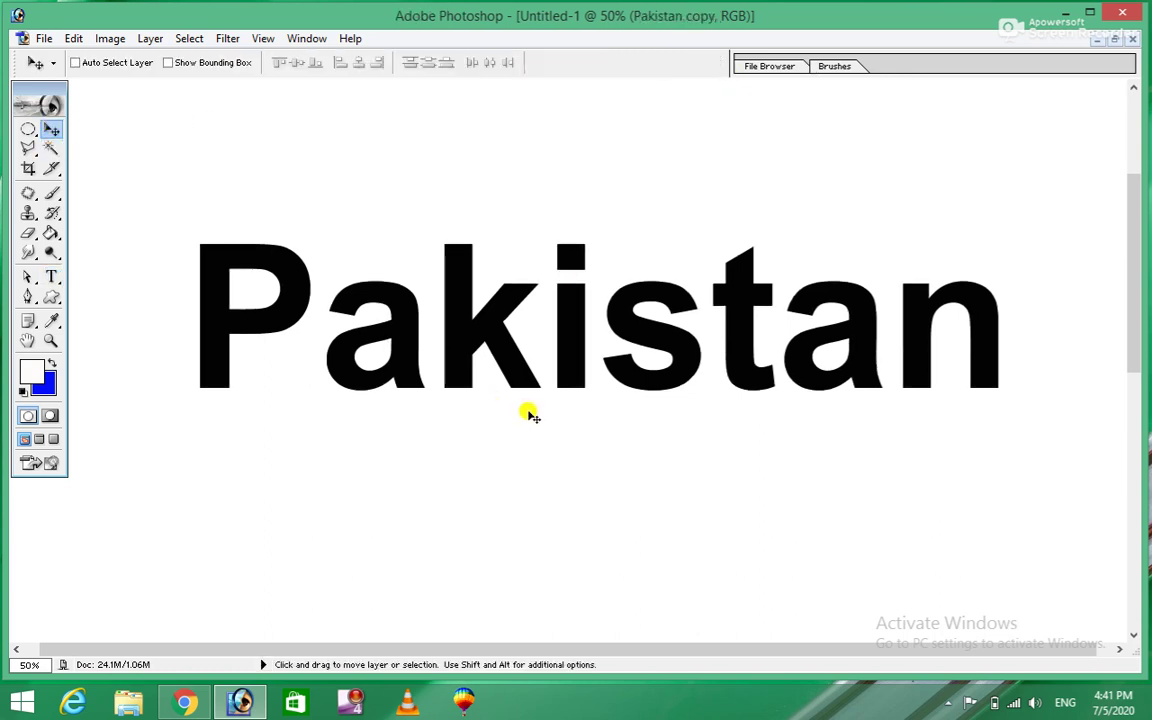
pyautogui.hotkey('ctrl', 't')
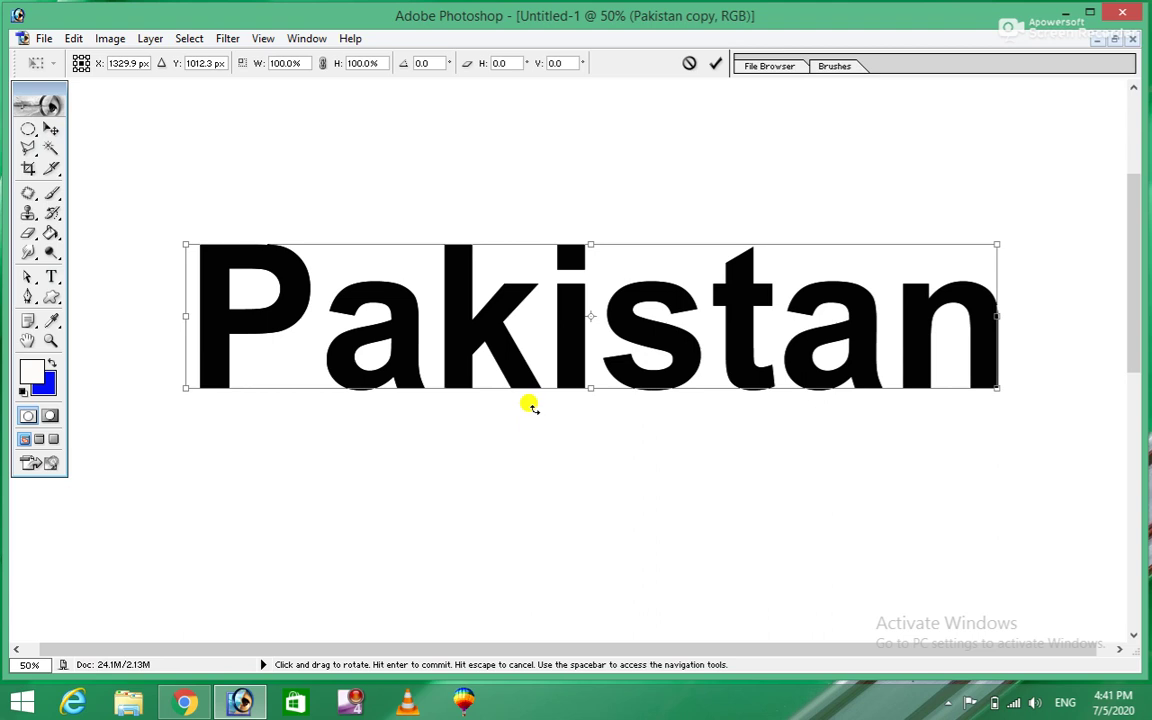
pyautogui.press('Up')
pyautogui.press('Up')
pyautogui.press('Up')
pyautogui.press('Up')
pyautogui.press('Up')
pyautogui.press('Up')
pyautogui.press('Right')
pyautogui.press('Right')
pyautogui.press('Up')
pyautogui.press('Up')
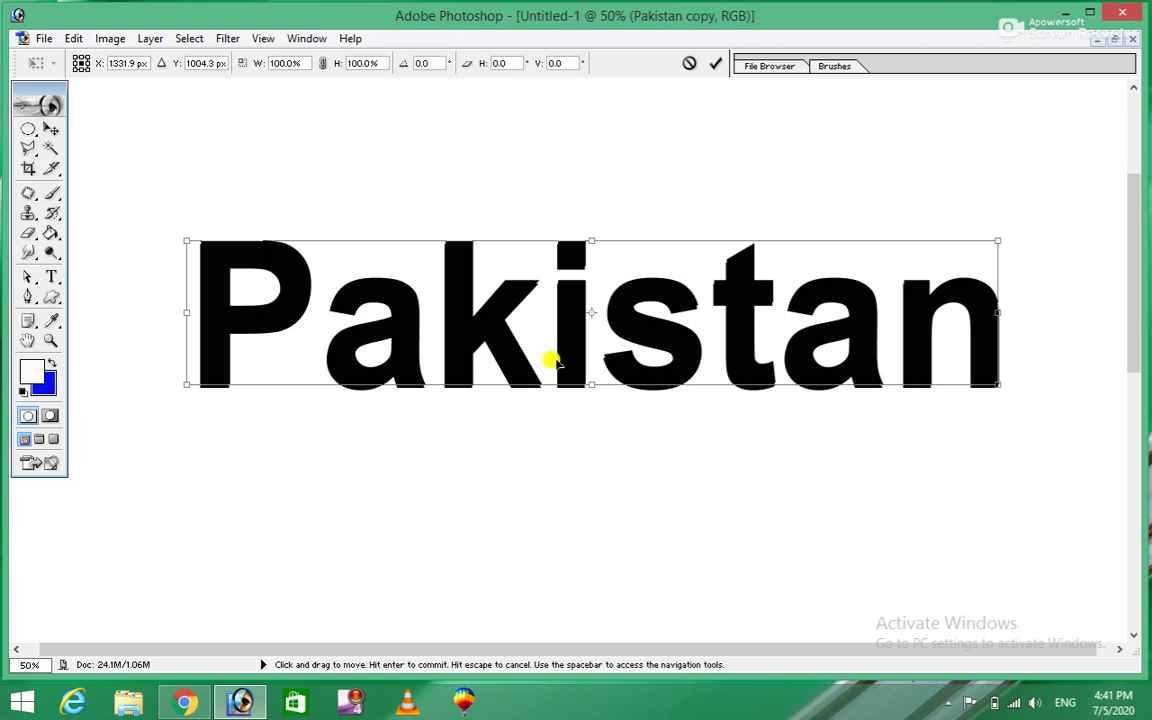
pyautogui.press('Return')
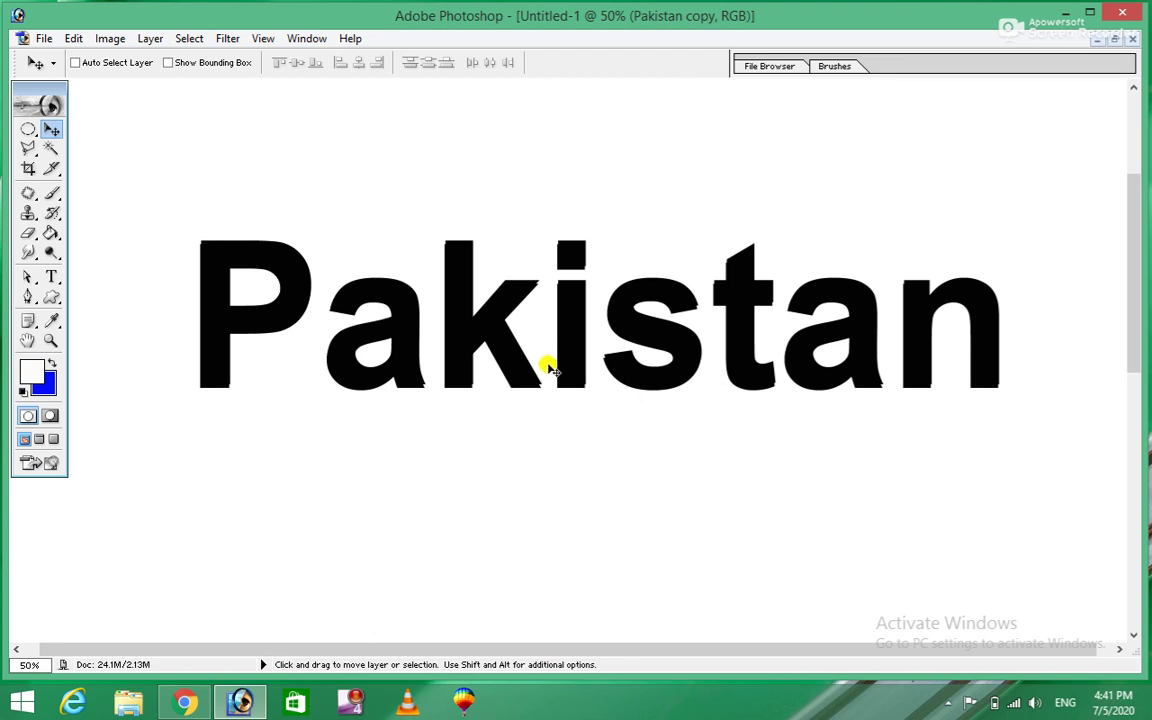
# - Make two more copies, each nudged slightly higher, ending at 'Pakistan copy 3'
pyautogui.hotkey('ctrl', 'j')
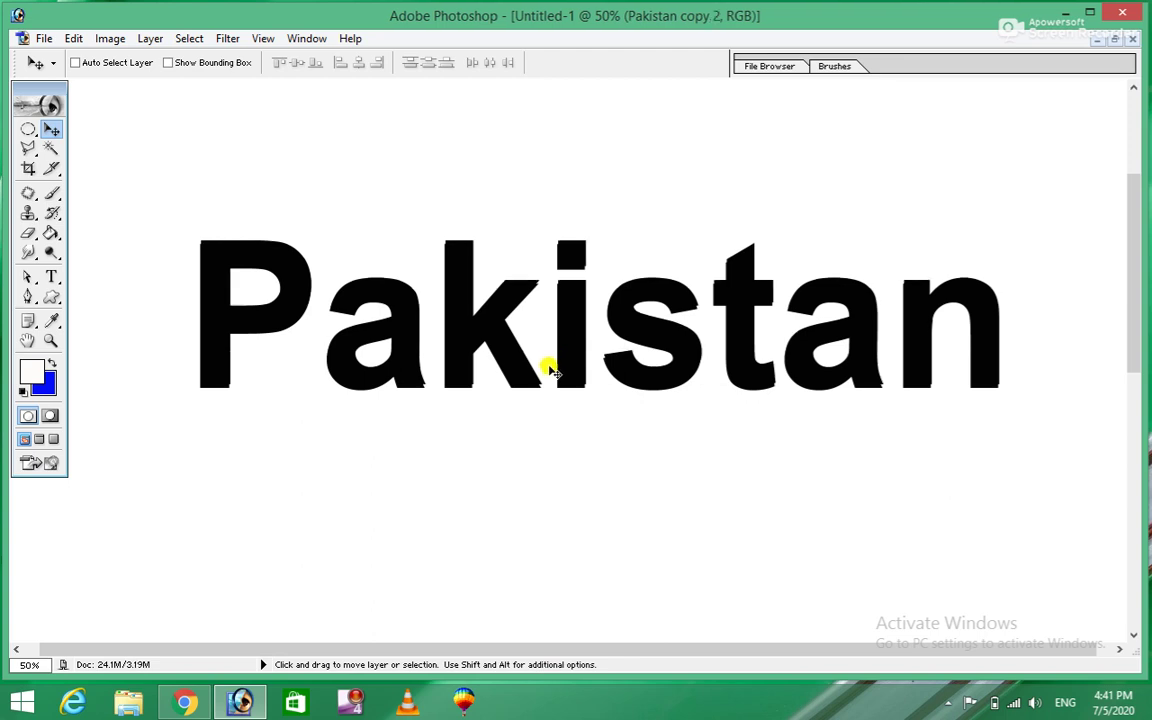
pyautogui.hotkey('ctrl', 't')
pyautogui.moveTo(547, 375); pyautogui.dragTo(548, 371)
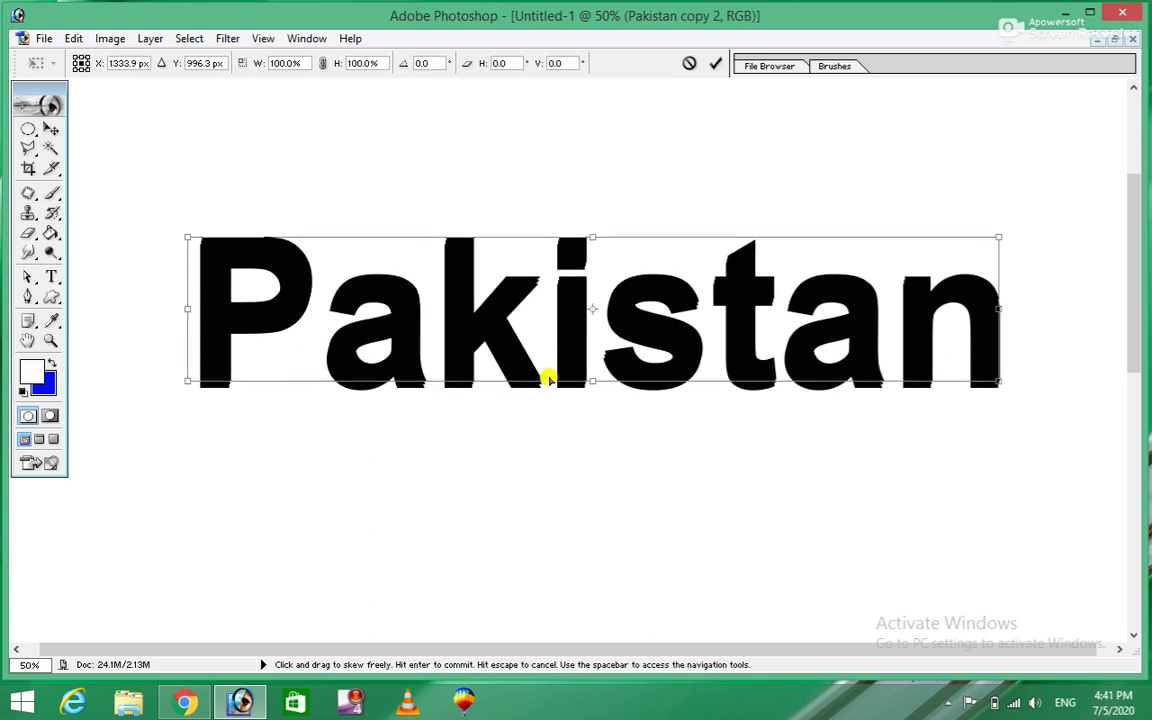
pyautogui.press('Return')
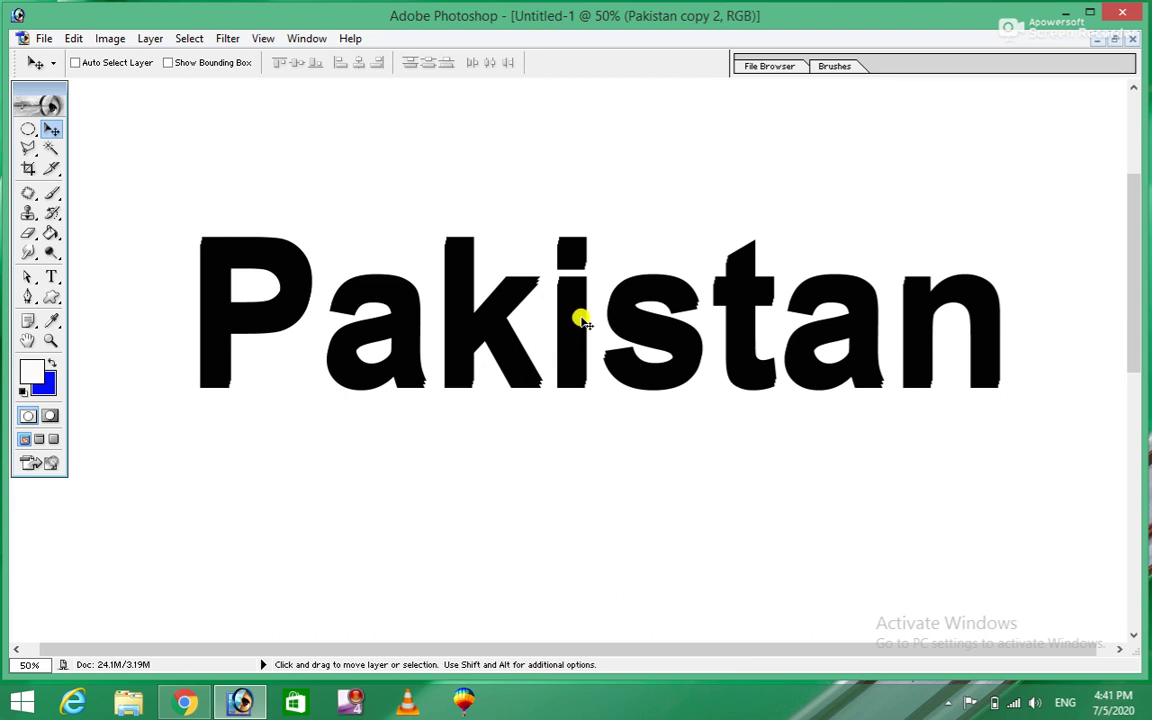
pyautogui.hotkey('ctrl', 'j')
pyautogui.hotkey('ctrl', 't')
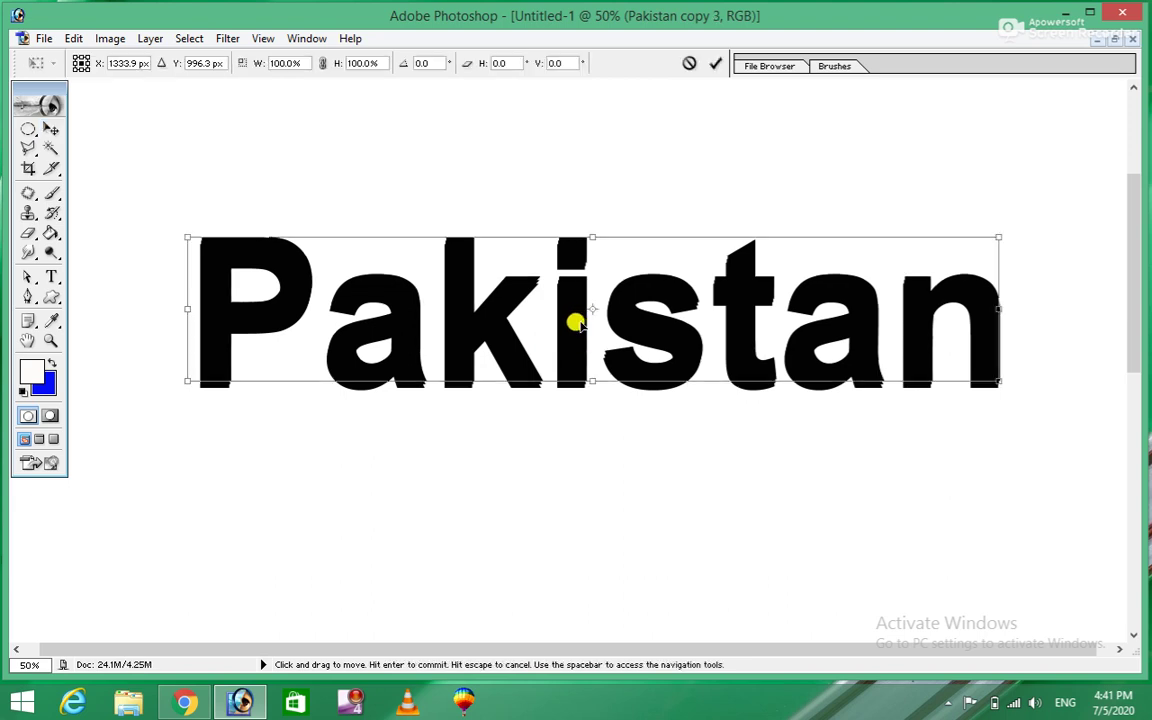
pyautogui.press('Up')
pyautogui.press('Up')
pyautogui.press('Up')
pyautogui.press('Up')
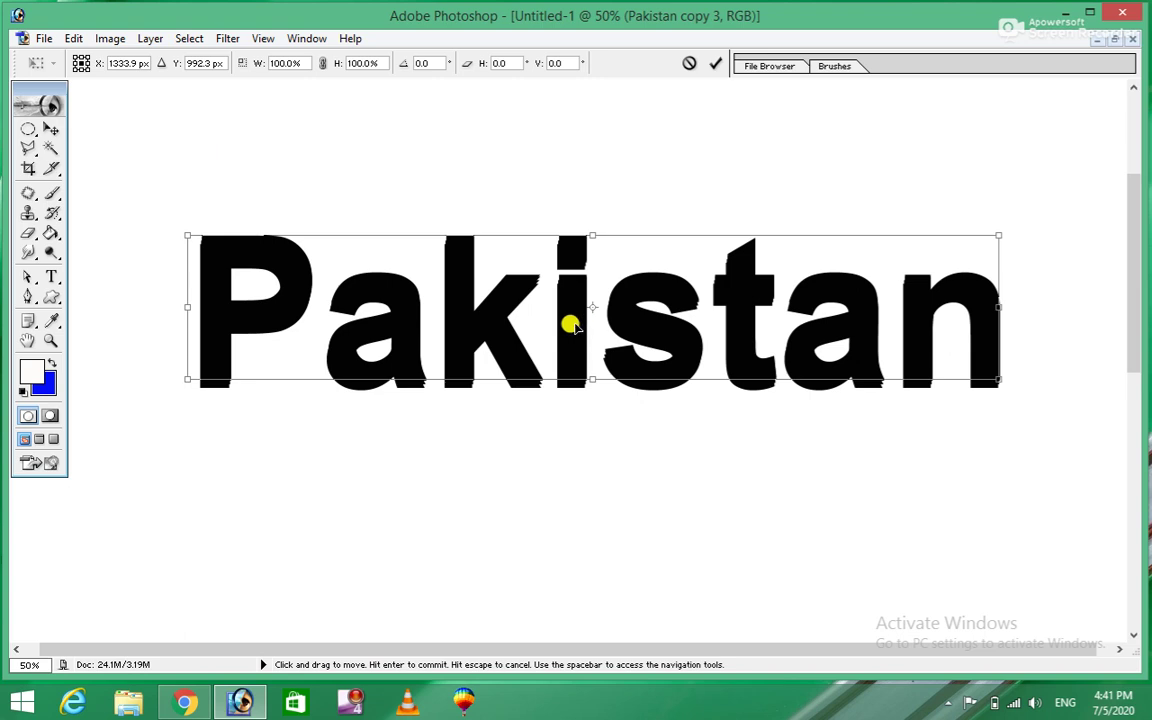
pyautogui.press('Return')
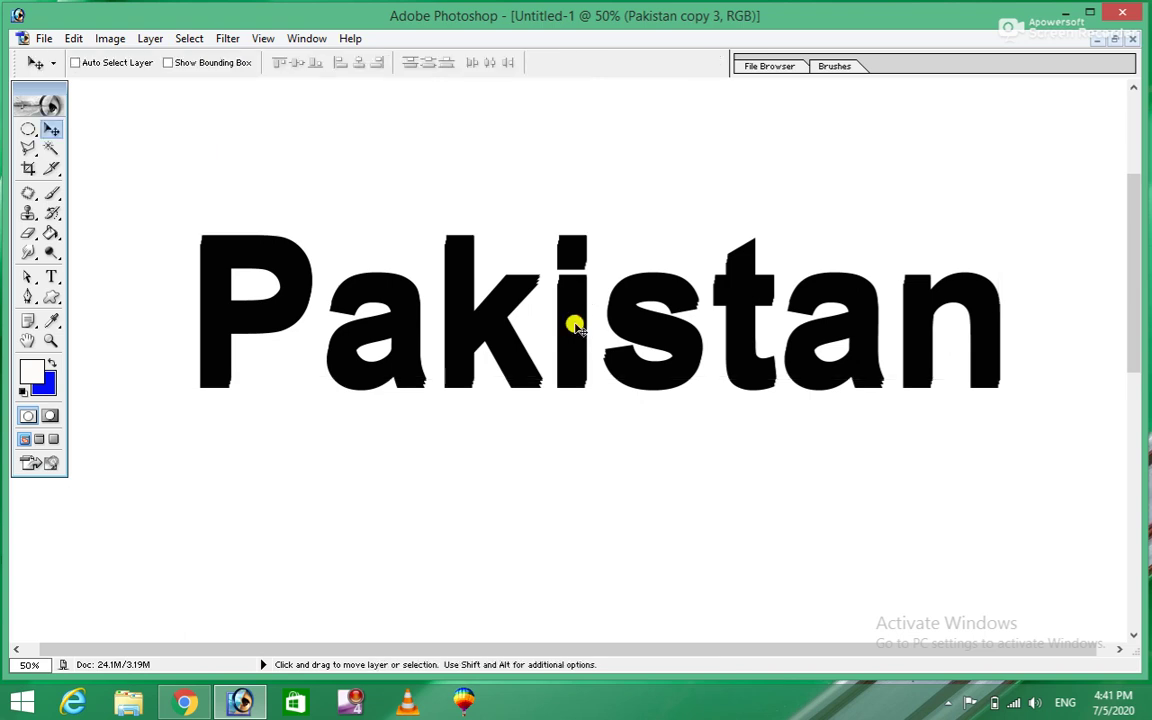
pyautogui.click(310, 40)
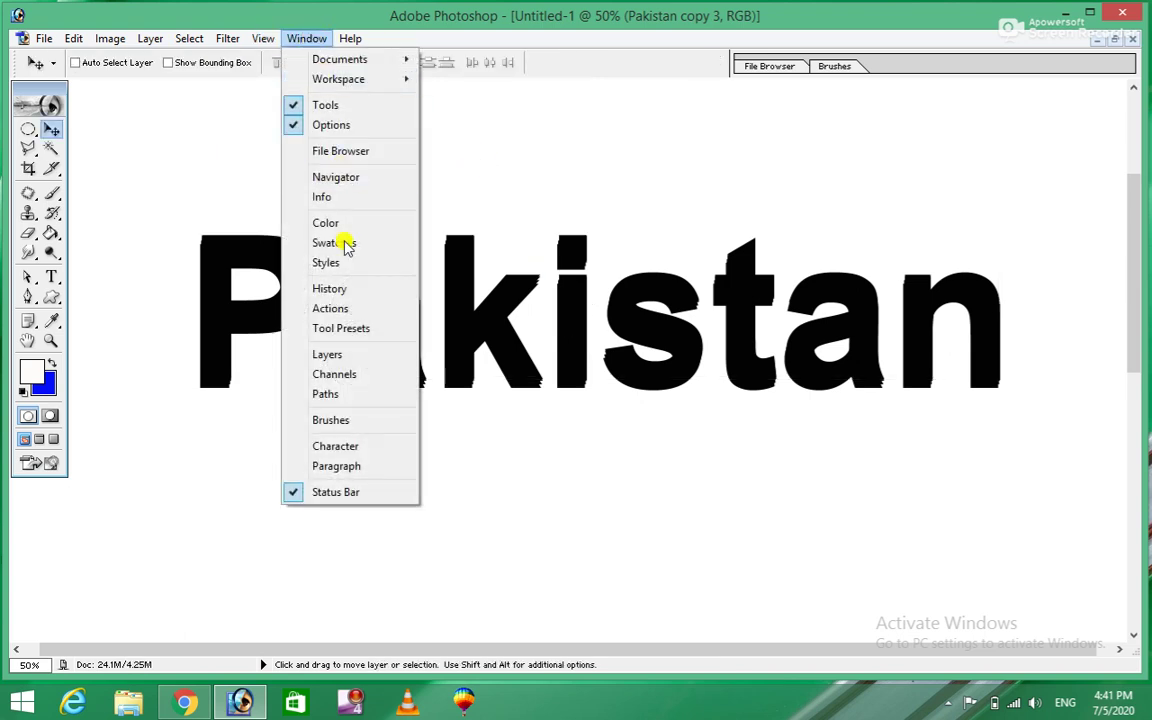
# - Show the Layers panel and move it higher, out of the way
pyautogui.click(301, 354)
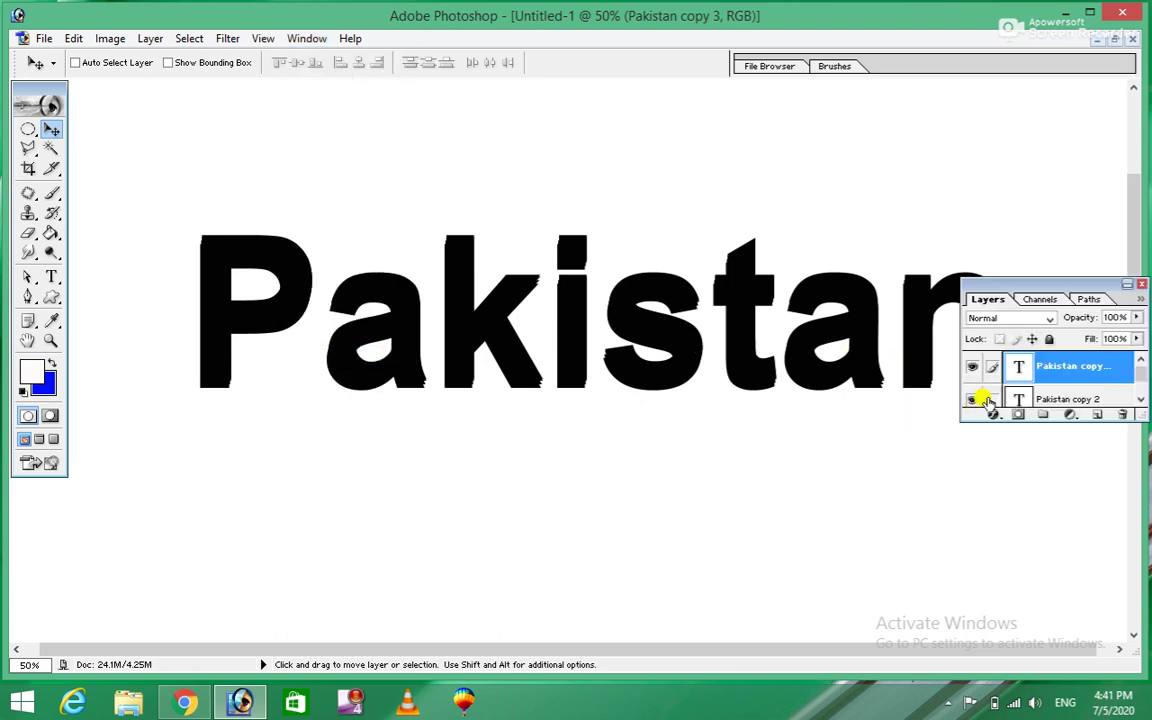
pyautogui.moveTo(1017, 284); pyautogui.dragTo(980, 237)
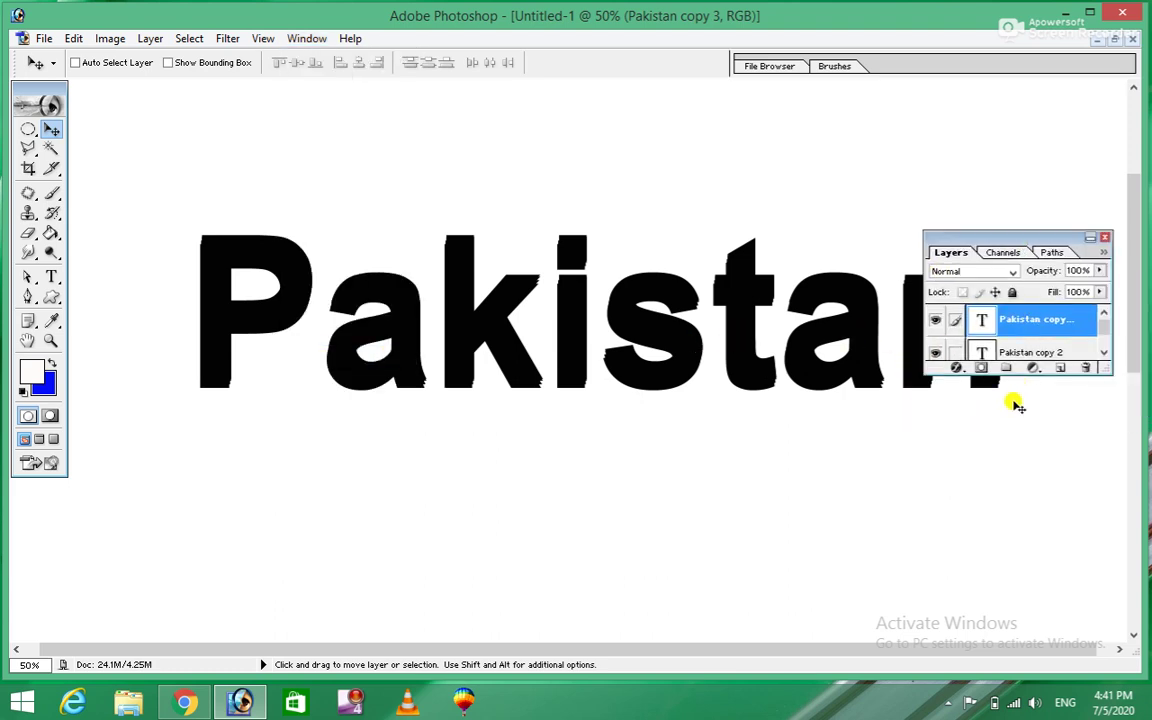
pyautogui.moveTo(1044, 352); pyautogui.dragTo(1033, 254)
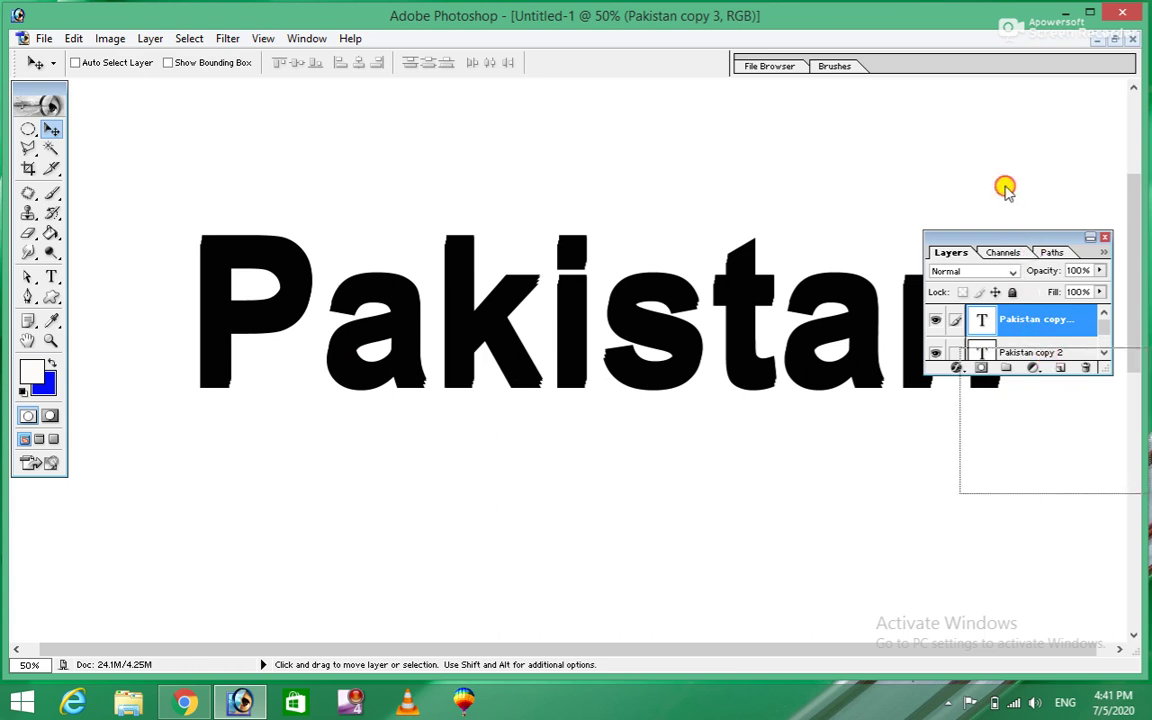
pyautogui.moveTo(1033, 252); pyautogui.dragTo(1018, 146)
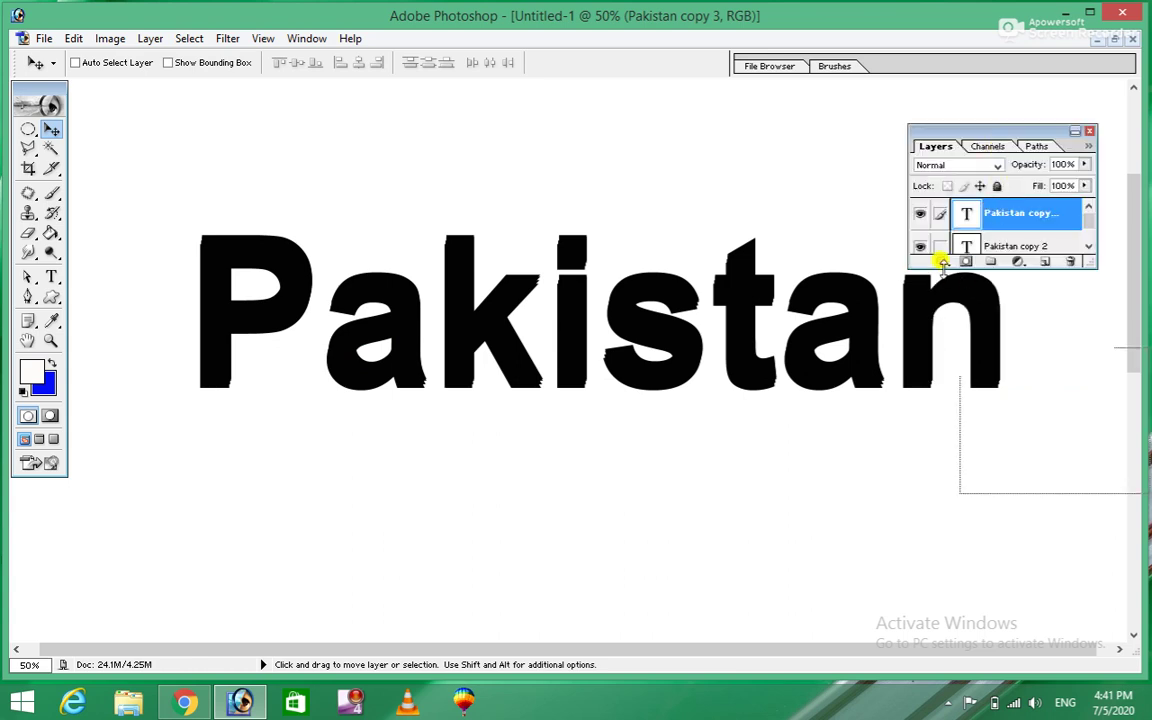
# - Apply a red Color Overlay to the 'Pakistan copy 3' layer
pyautogui.click(944, 264)
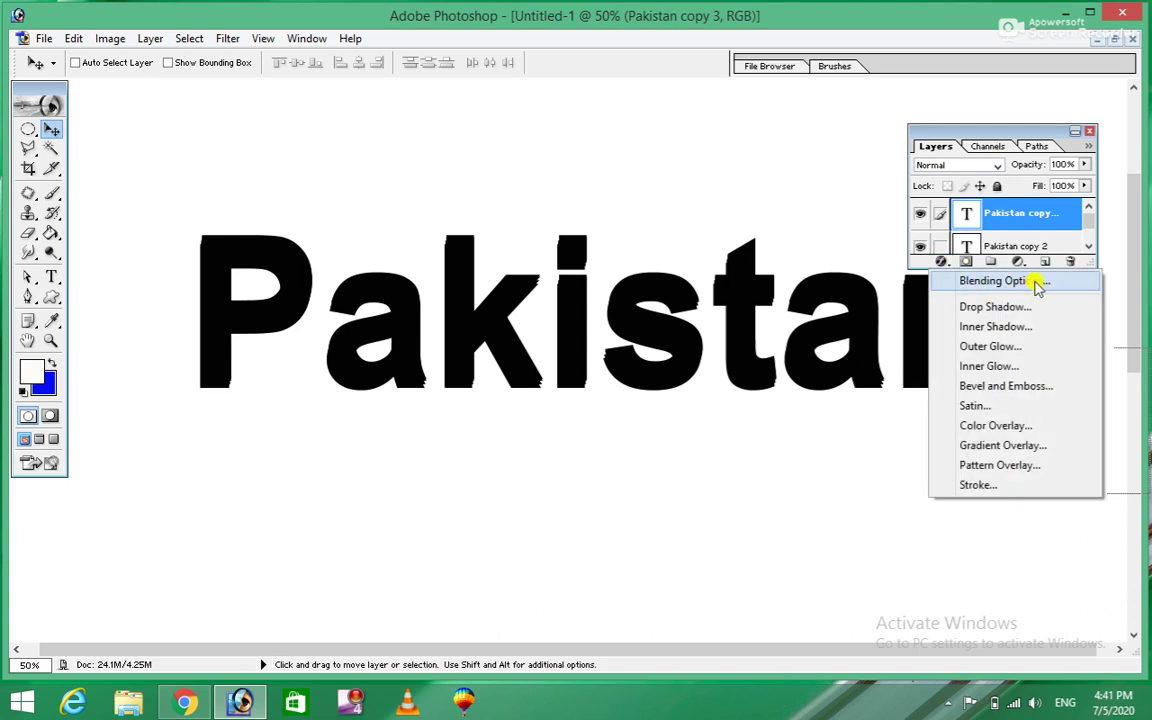
pyautogui.click(1036, 283)
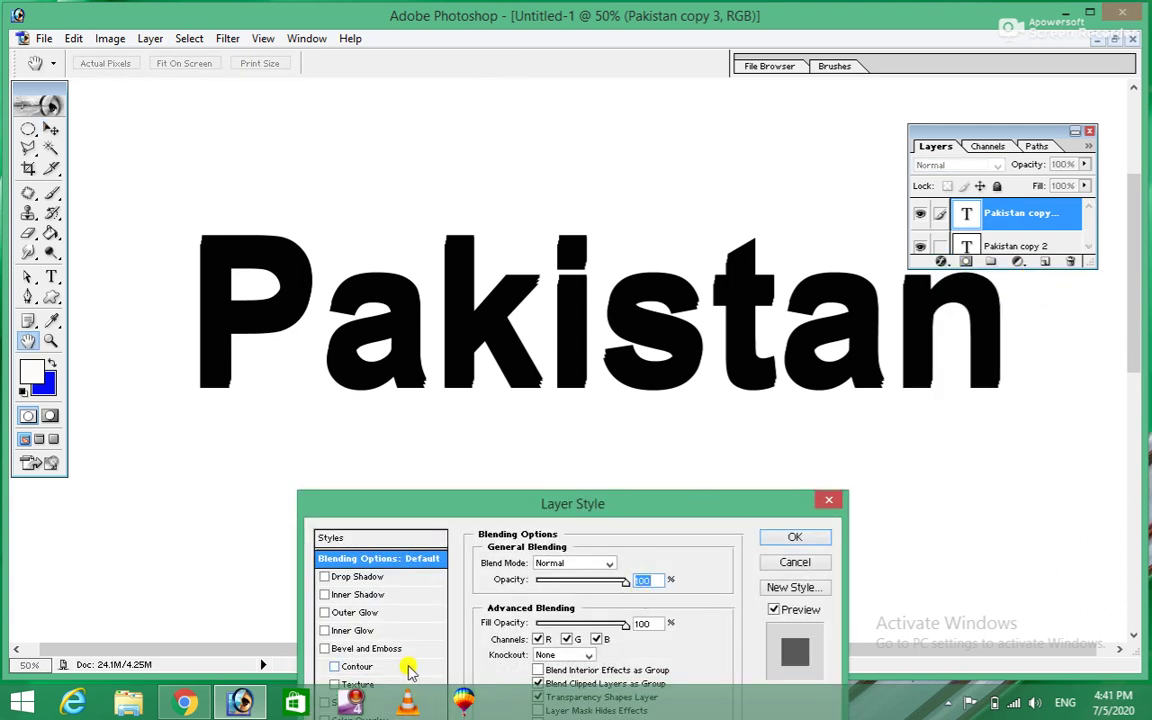
pyautogui.moveTo(535, 500); pyautogui.dragTo(502, 361)
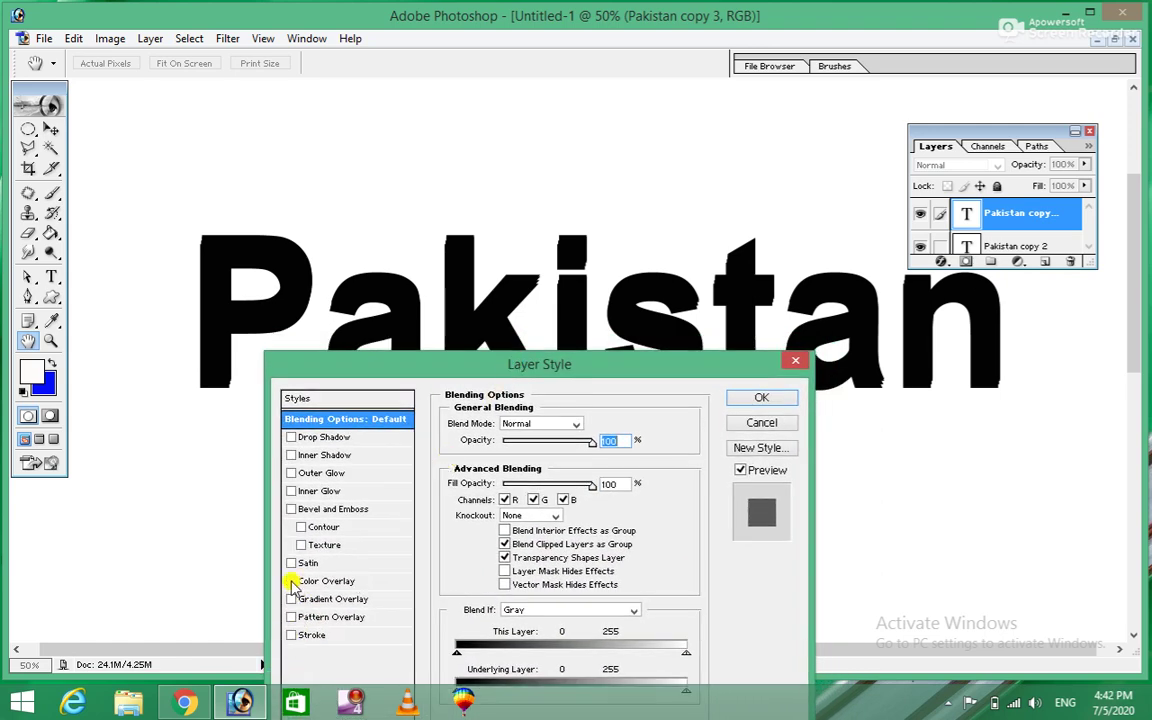
pyautogui.click(291, 581)
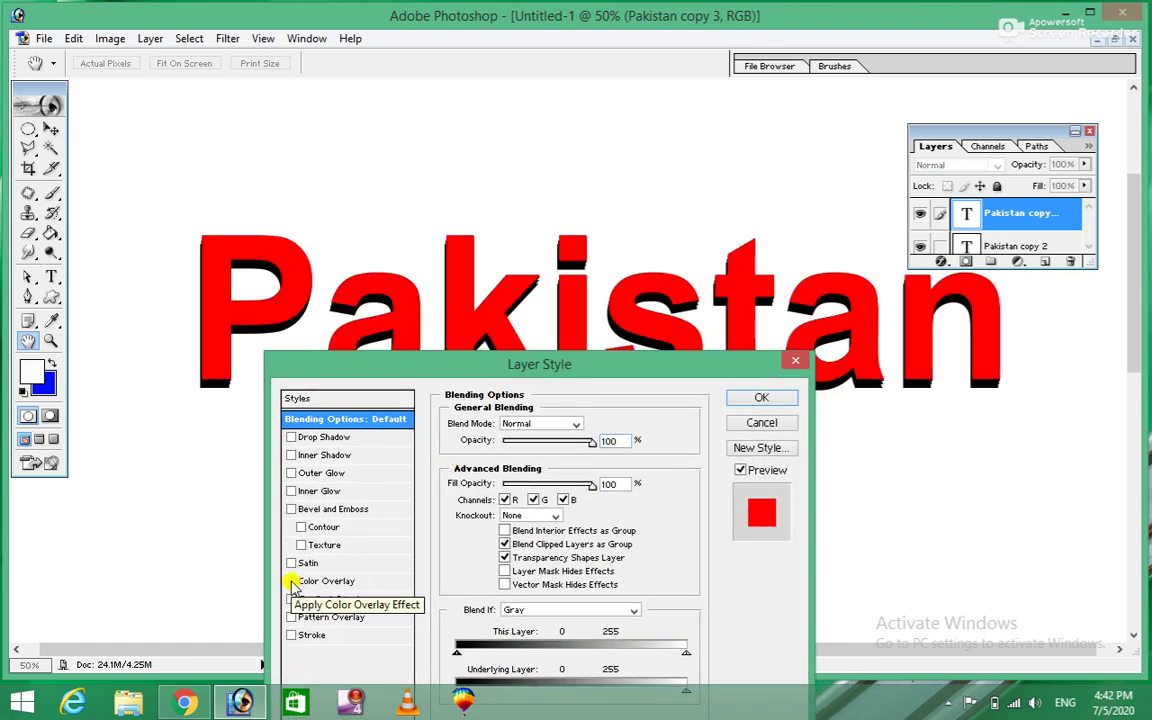
pyautogui.click(760, 400)
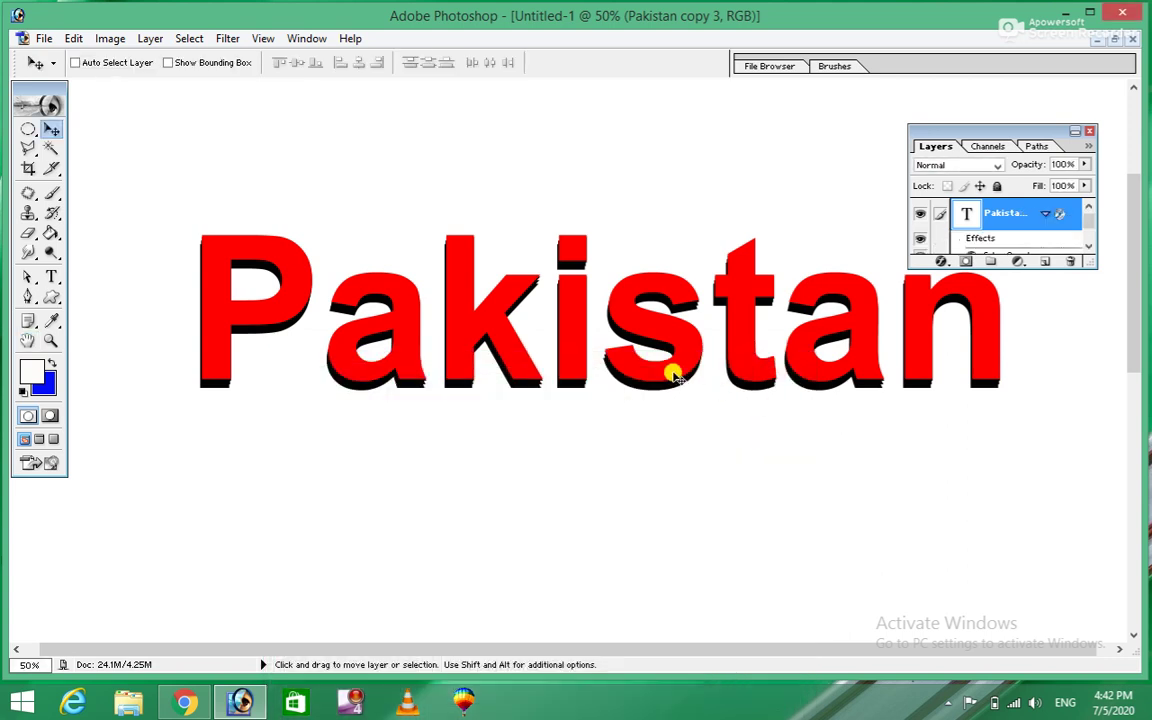
# - Nudge the red Pakistan text slightly down and commit the new position
pyautogui.hotkey('ctrl', 't')
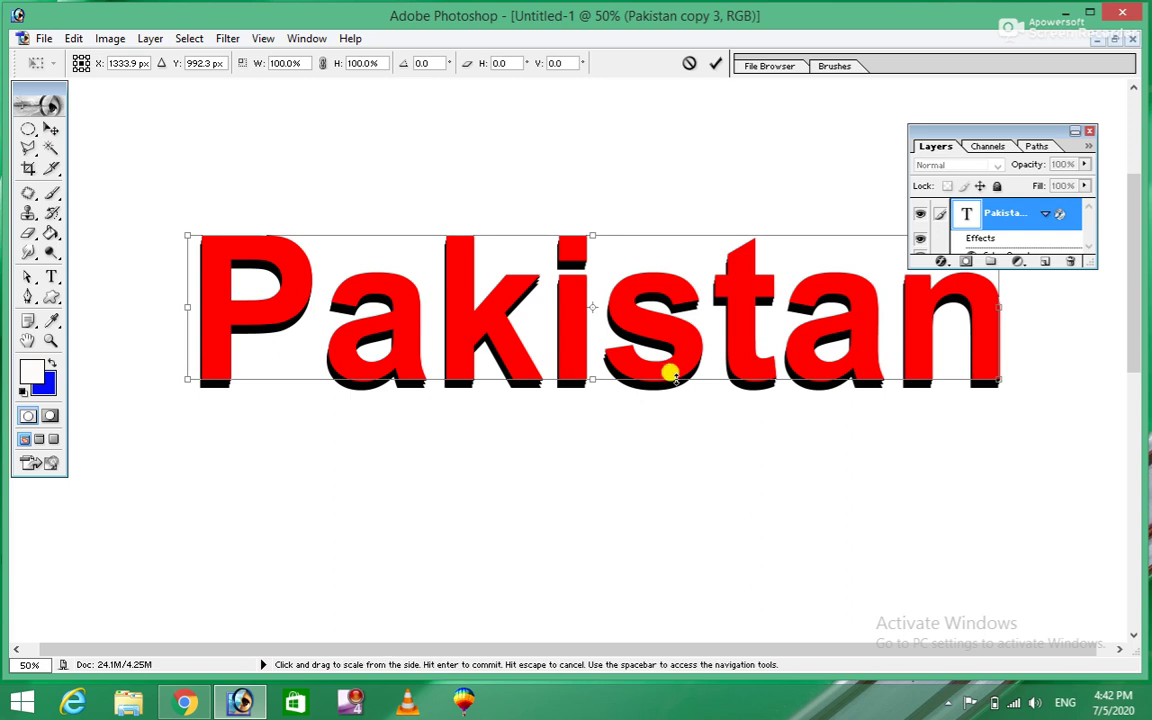
pyautogui.press('Down')
pyautogui.press('Down')
pyautogui.press('Down')
pyautogui.press('Down')
pyautogui.press('Down')
pyautogui.press('Down')
pyautogui.press('Down')
pyautogui.press('Down')
pyautogui.press('Down')
pyautogui.press('Down')
pyautogui.press('Down')
pyautogui.press('Down')
pyautogui.press('Down')
pyautogui.press('Down')
pyautogui.press('Down')
pyautogui.press('Down')
pyautogui.press('Down')
pyautogui.press('Up')
pyautogui.press('Up')
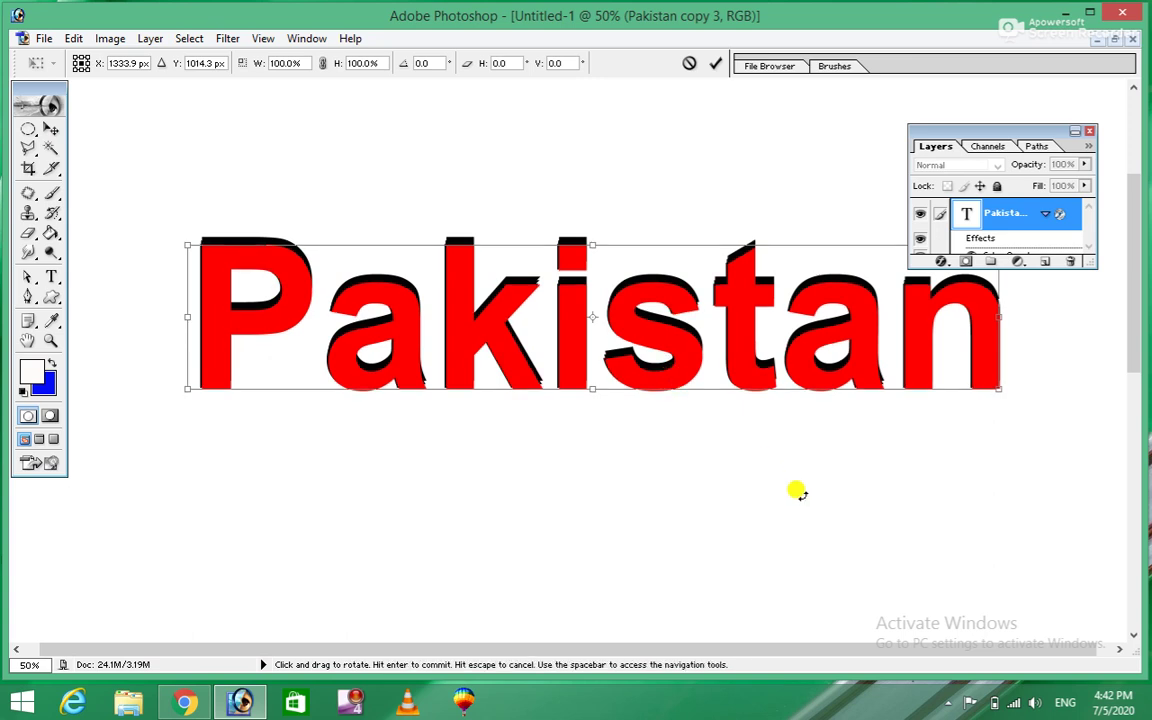
pyautogui.press('Return')
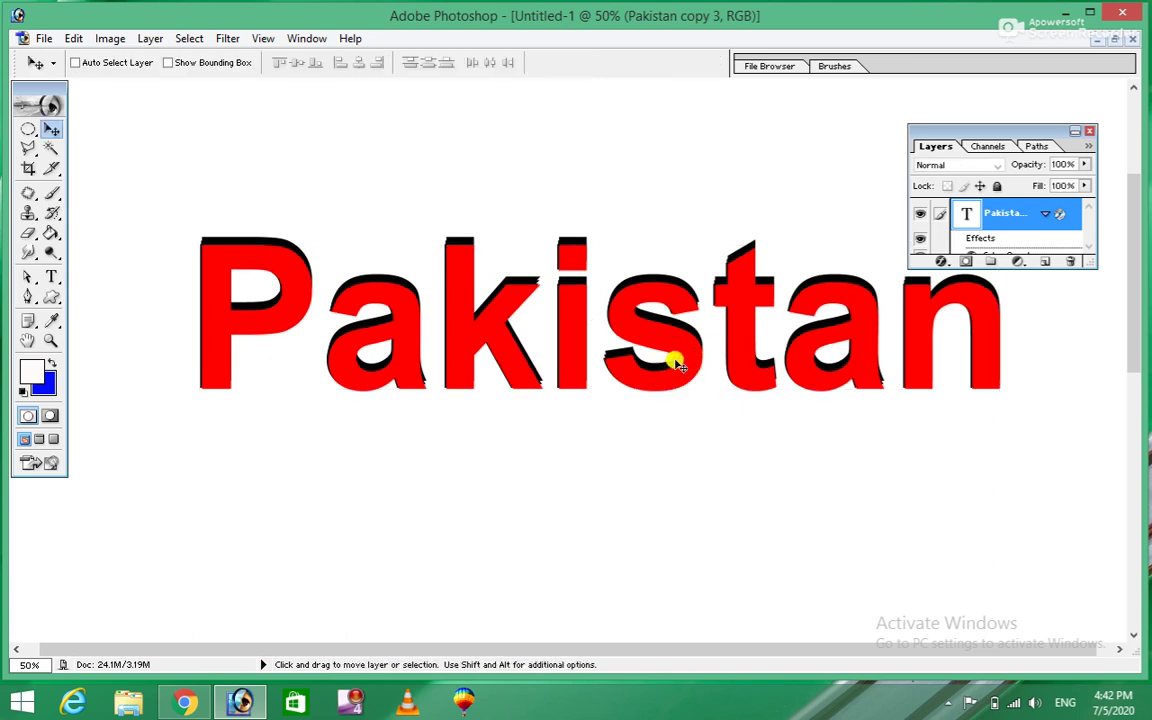
pyautogui.click(945, 261)
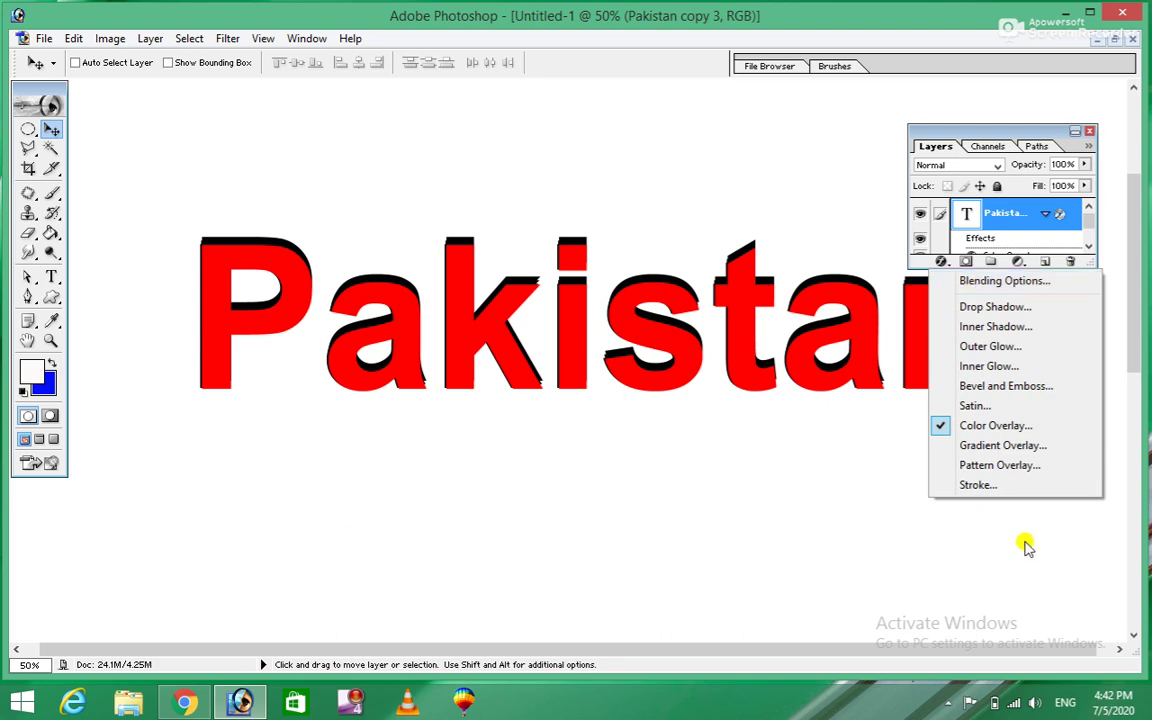
# - Add a thin Stroke outline to the red text, first trying a green colour
pyautogui.click(1013, 486)
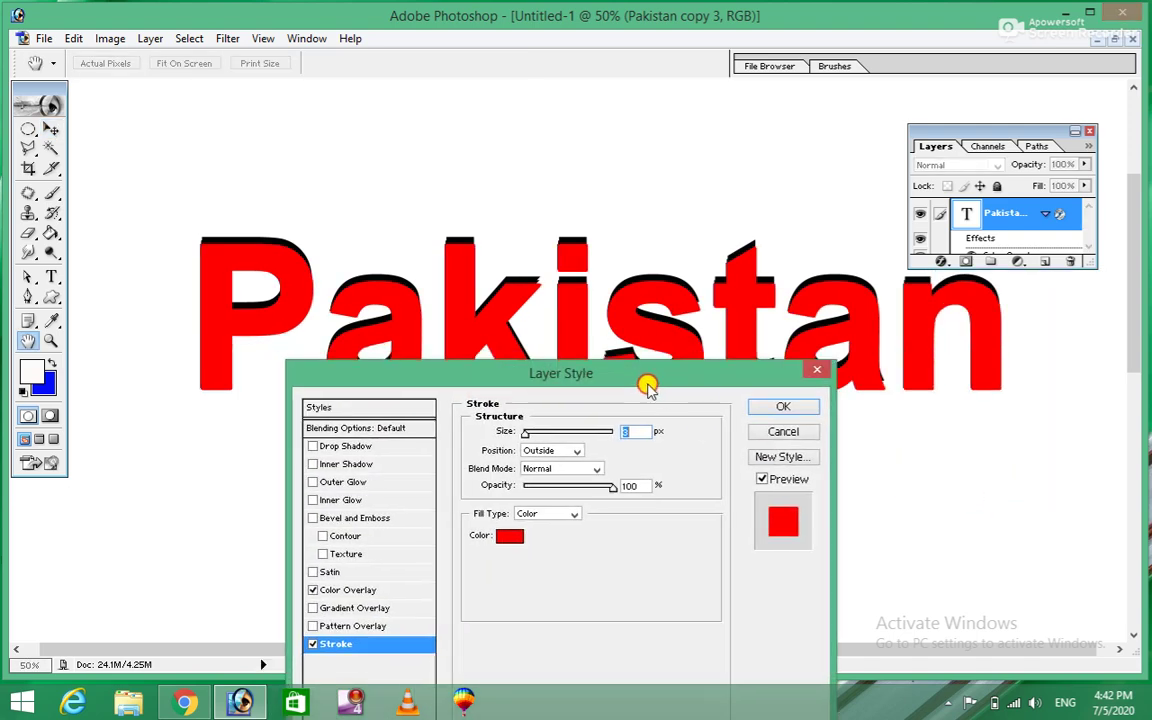
pyautogui.moveTo(620, 384); pyautogui.dragTo(843, 418)
pyautogui.click(708, 561)
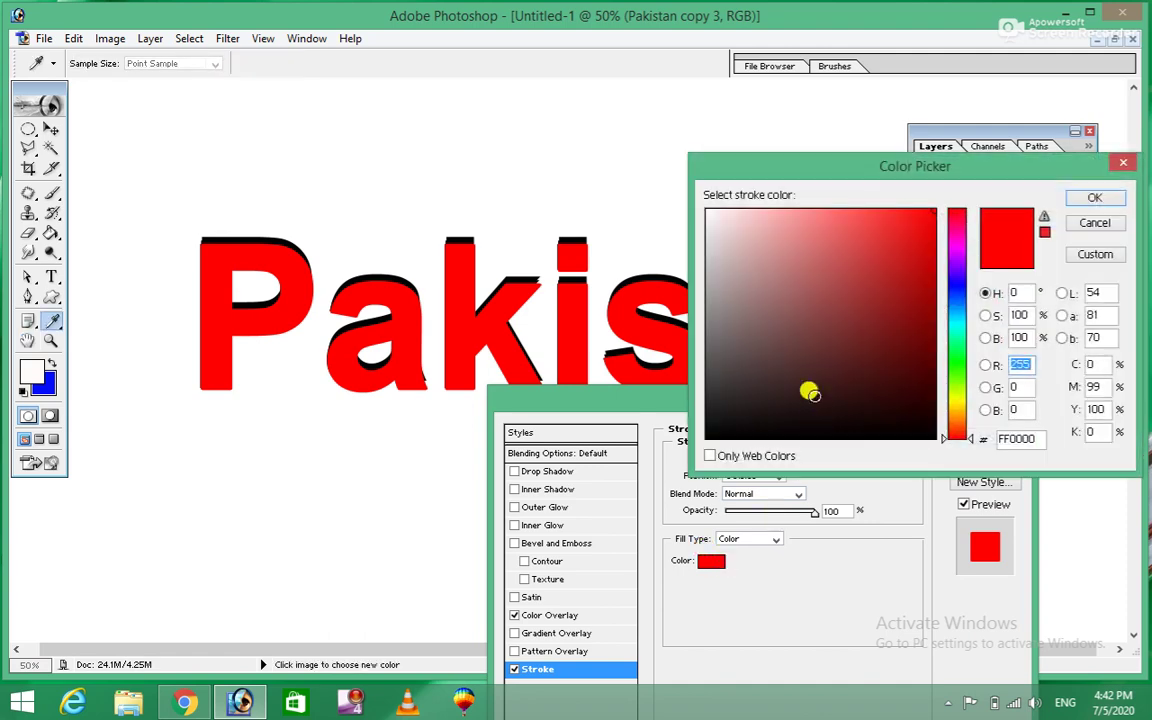
pyautogui.click(956, 372)
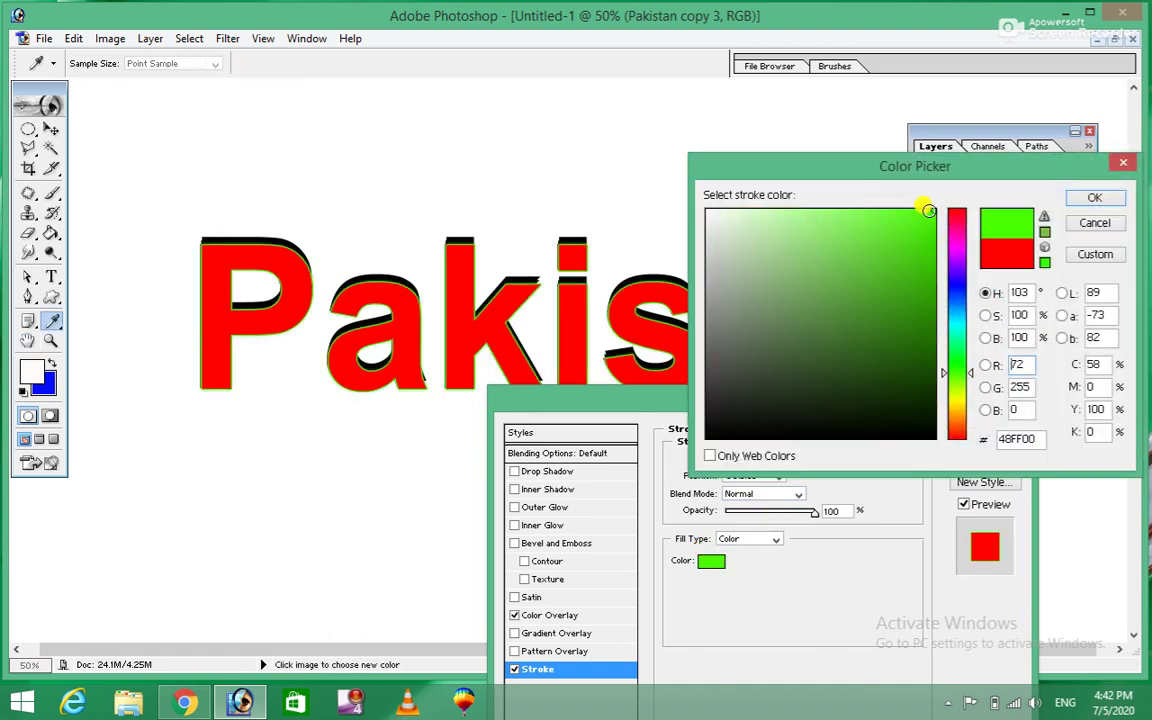
pyautogui.click(1080, 205)
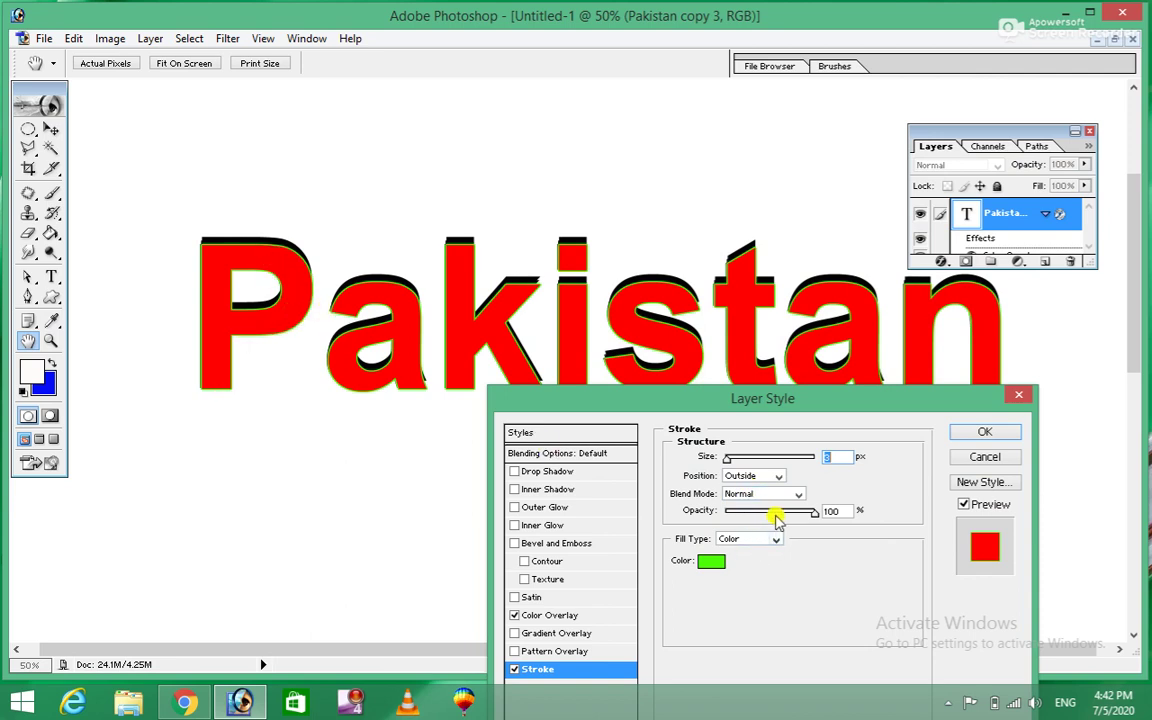
pyautogui.moveTo(731, 462); pyautogui.dragTo(729, 458)
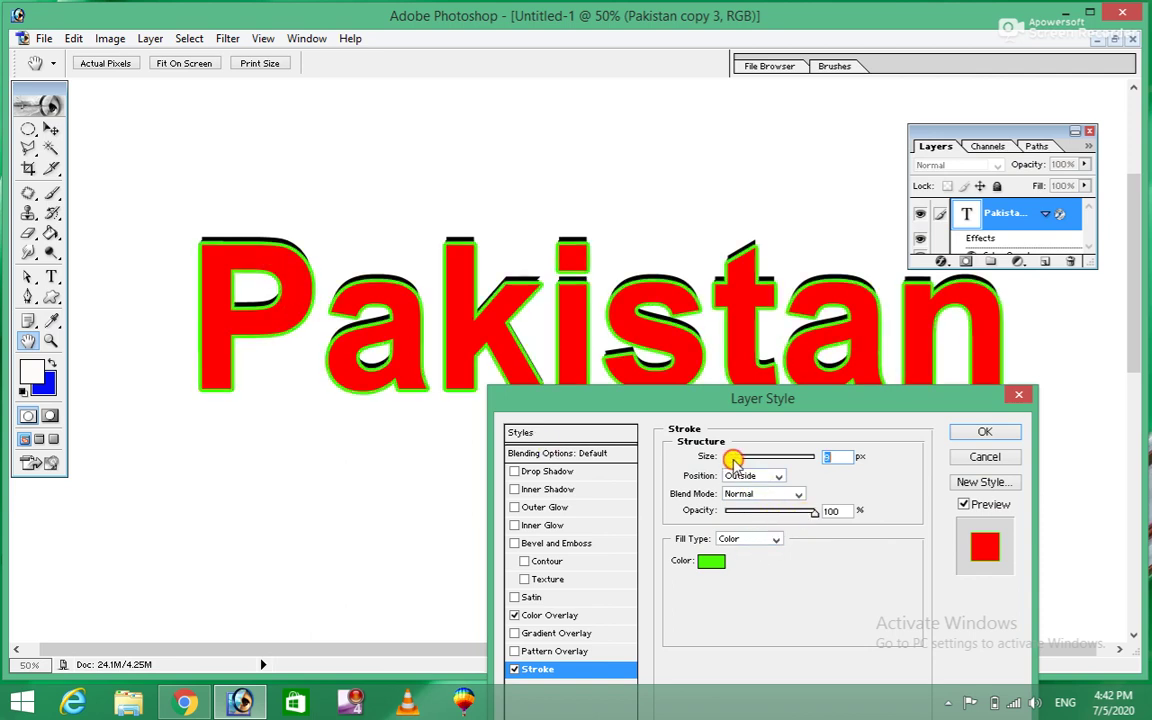
pyautogui.moveTo(729, 458); pyautogui.dragTo(727, 458)
# - Change the stroke colour to near-white and apply the layer style
pyautogui.click(711, 558)
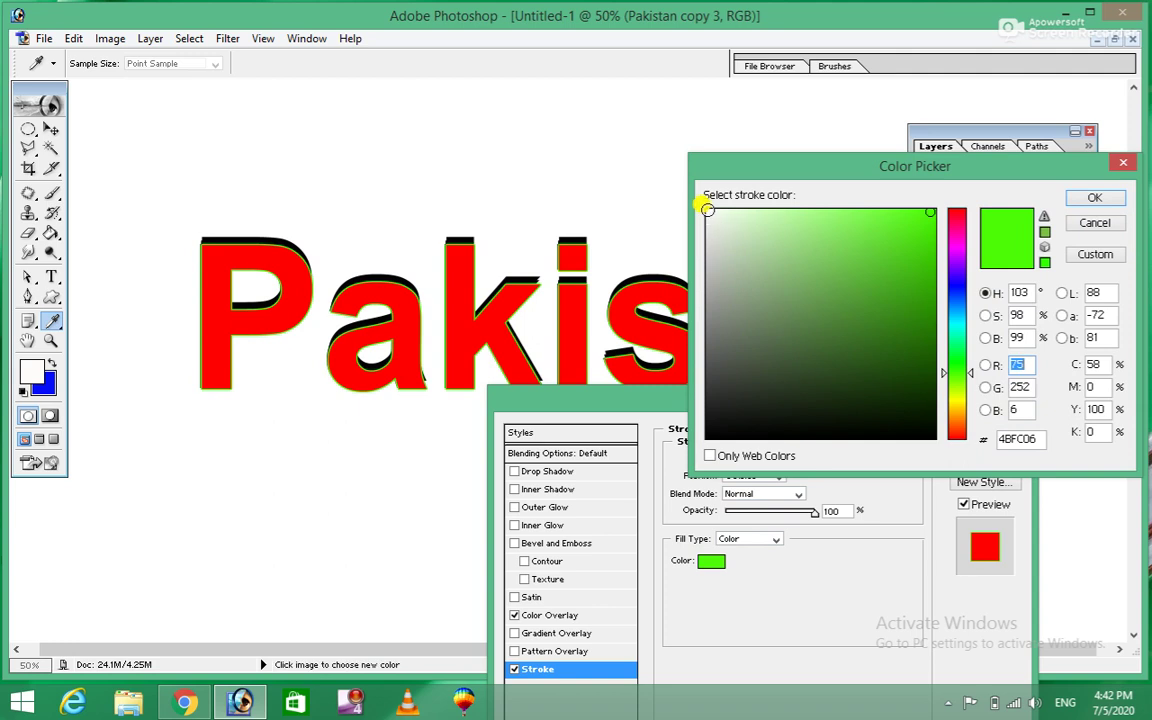
pyautogui.click(708, 212)
pyautogui.click(1087, 197)
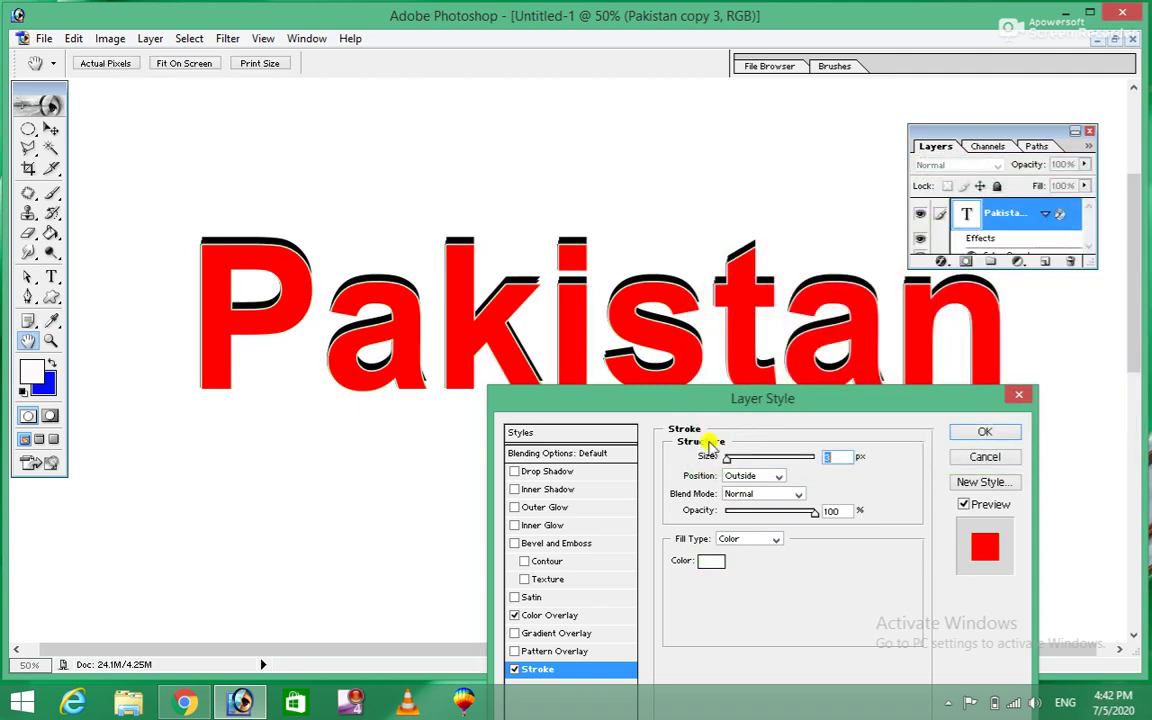
pyautogui.click(983, 434)
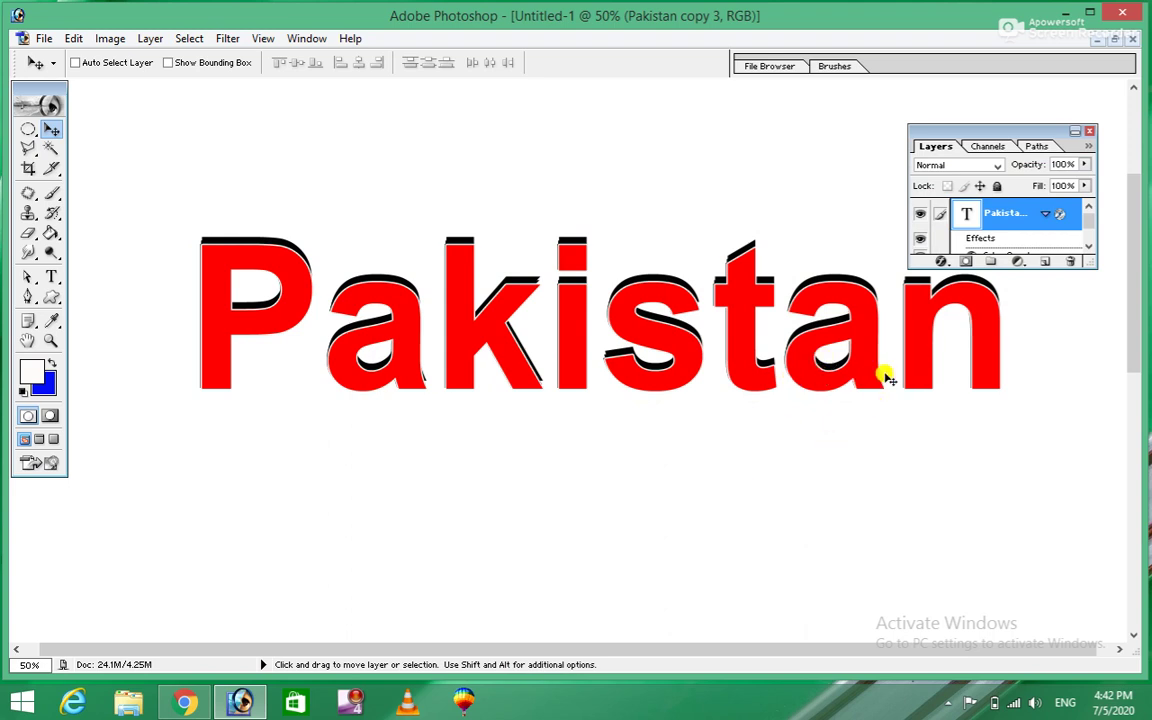
pyautogui.click(941, 261)
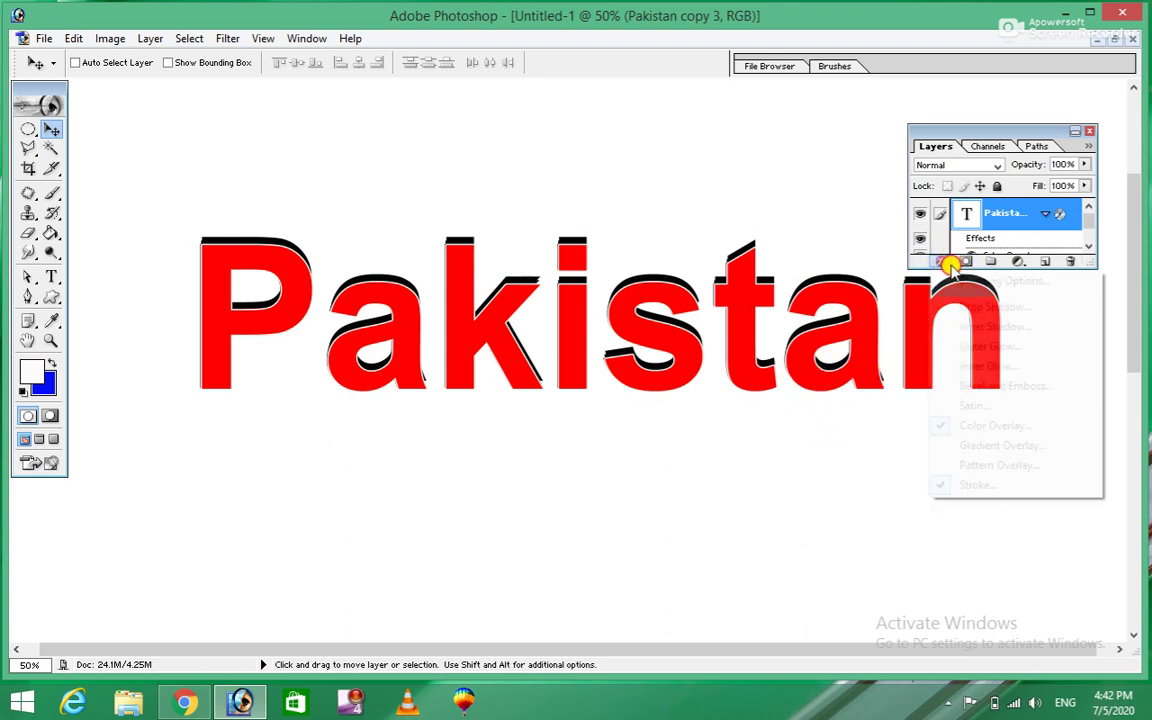
# - Add a Pattern Overlay using the yellow-green leaf pattern, then close the Layers panel
pyautogui.click(968, 465)
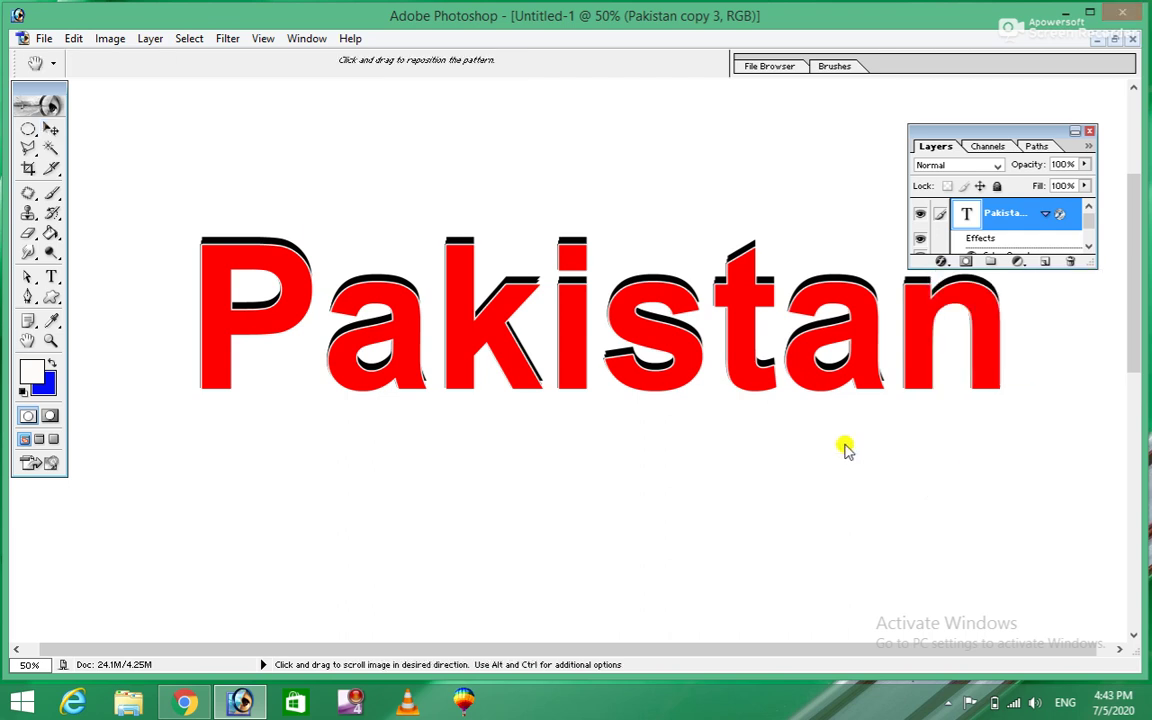
pyautogui.click(783, 511)
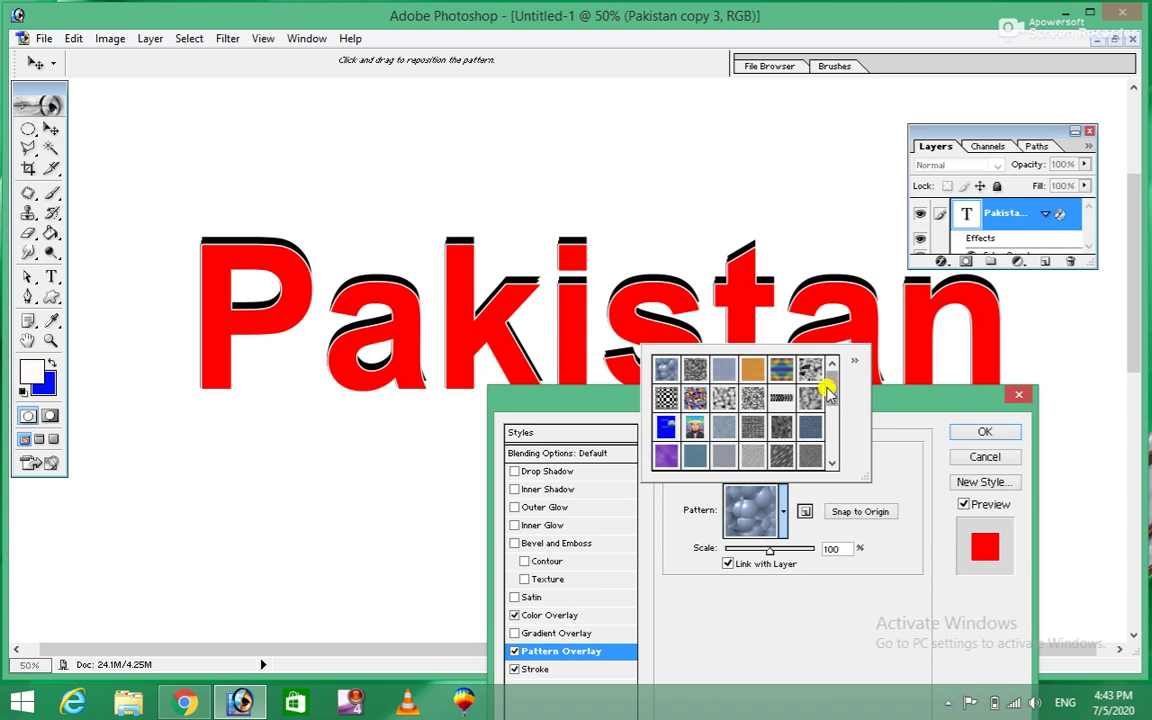
pyautogui.scroll(-3, 828, 393)
pyautogui.click(752, 378)
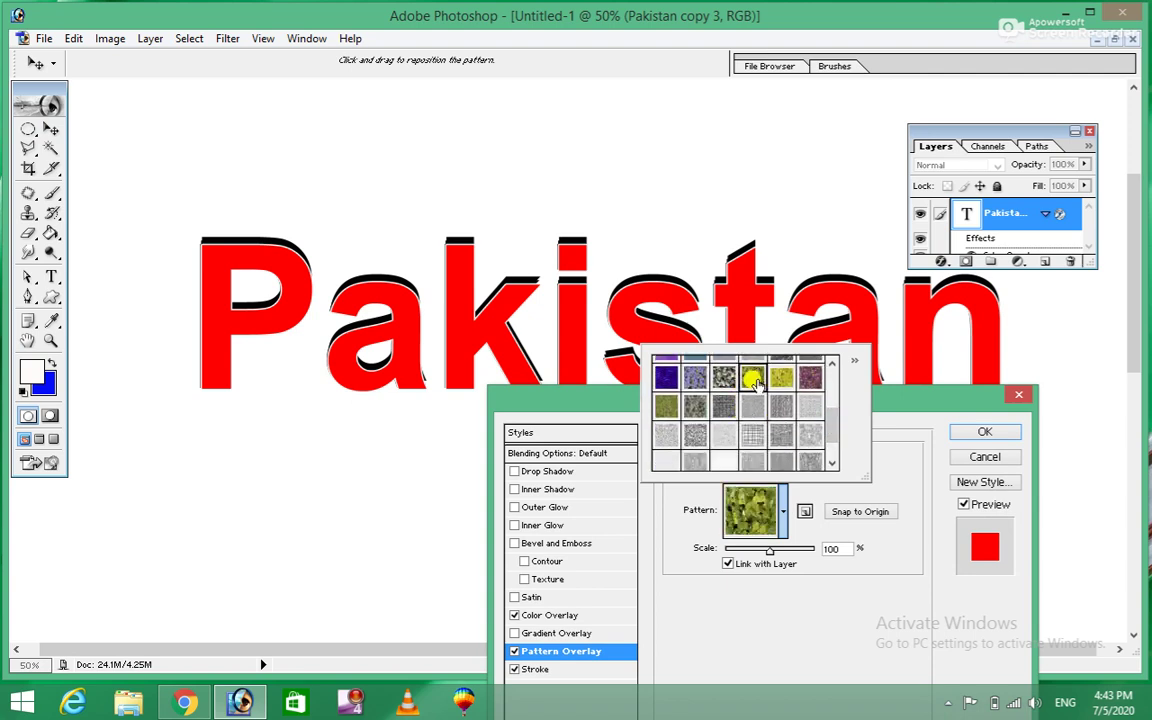
pyautogui.click(969, 432)
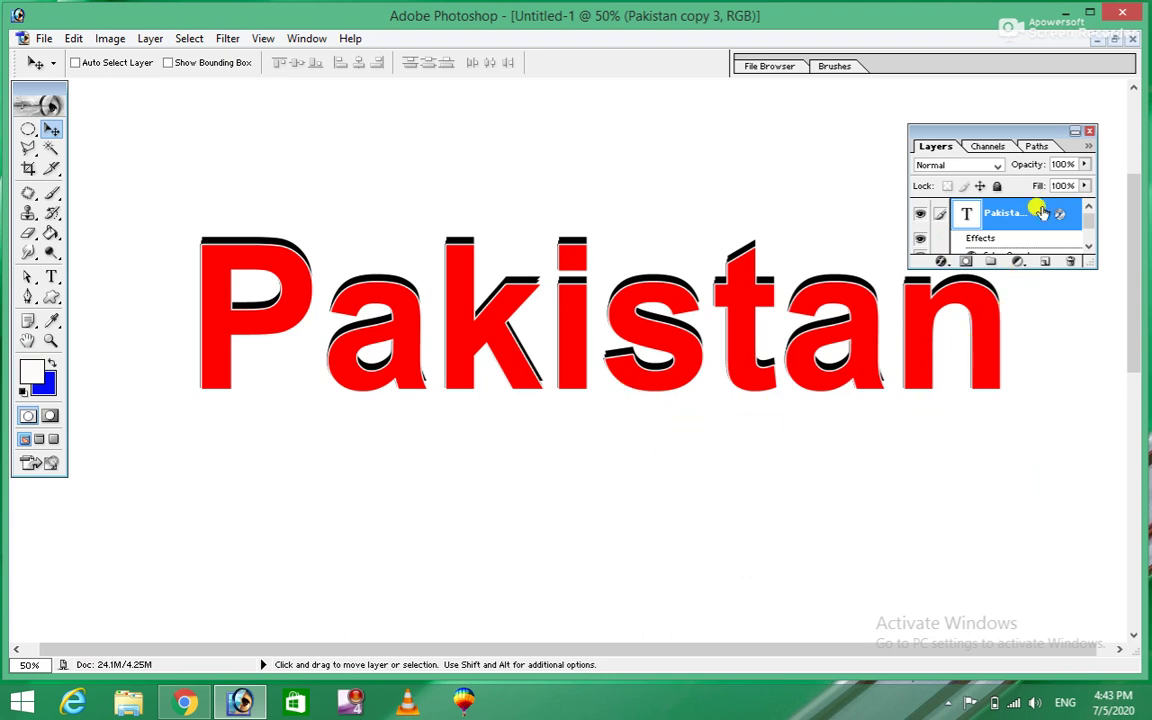
pyautogui.click(1089, 131)
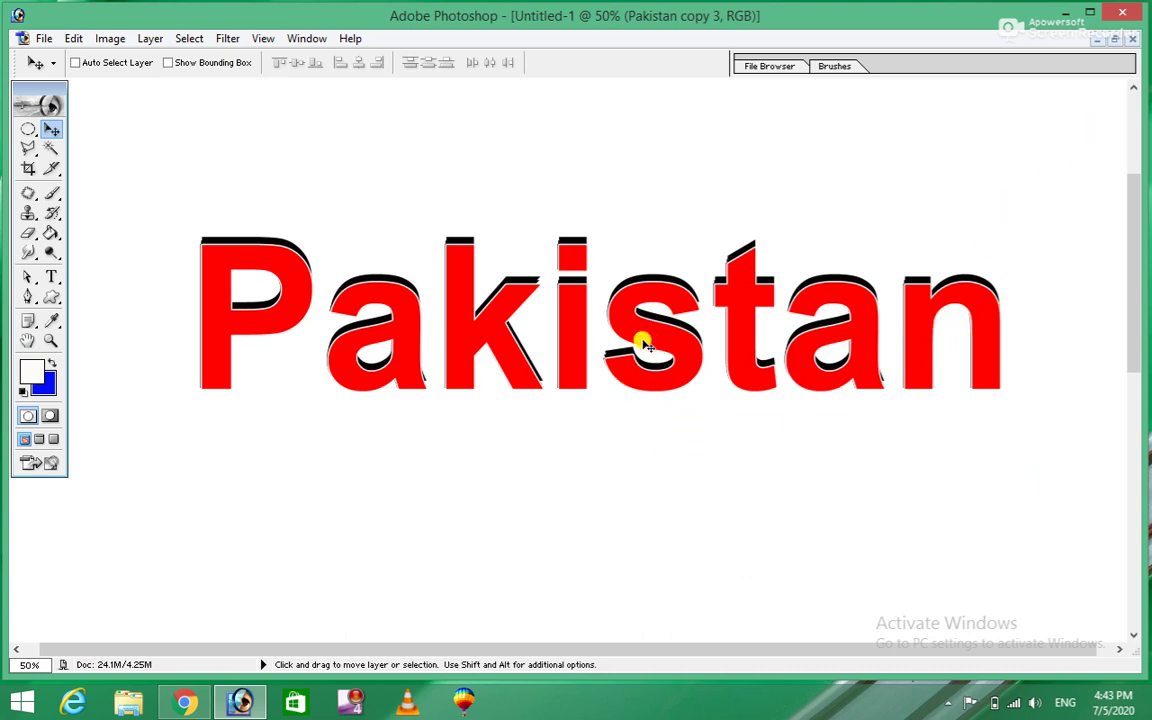